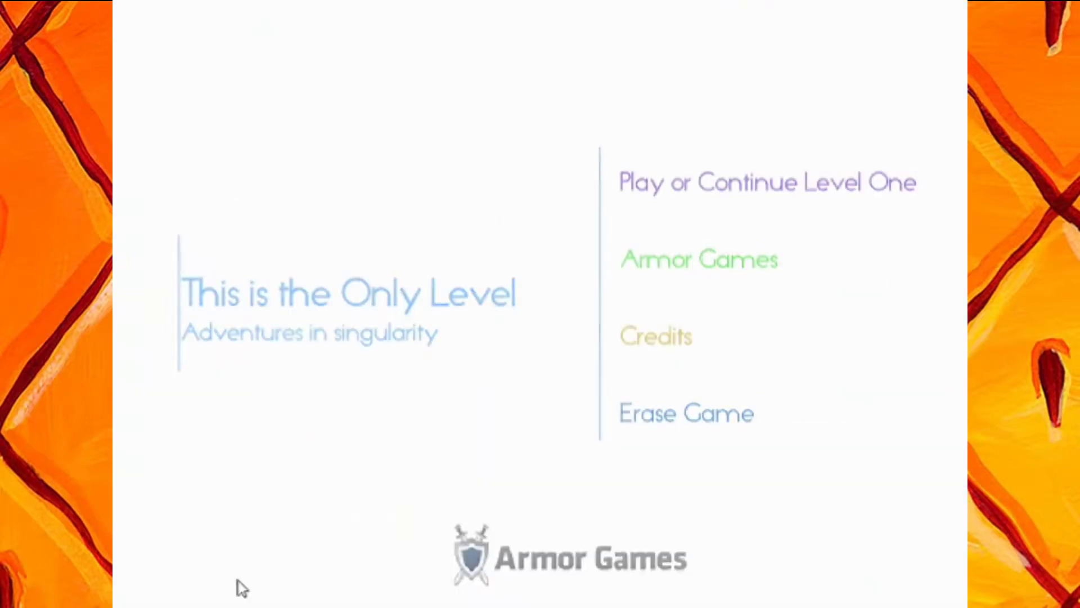
- Erase the saved game progress and start a new run at Stage 1
click(655, 414)
click(386, 549)
click(717, 176)
- Clear Stages 1 through 7 without dying, then quit to the title menu
key(Right)
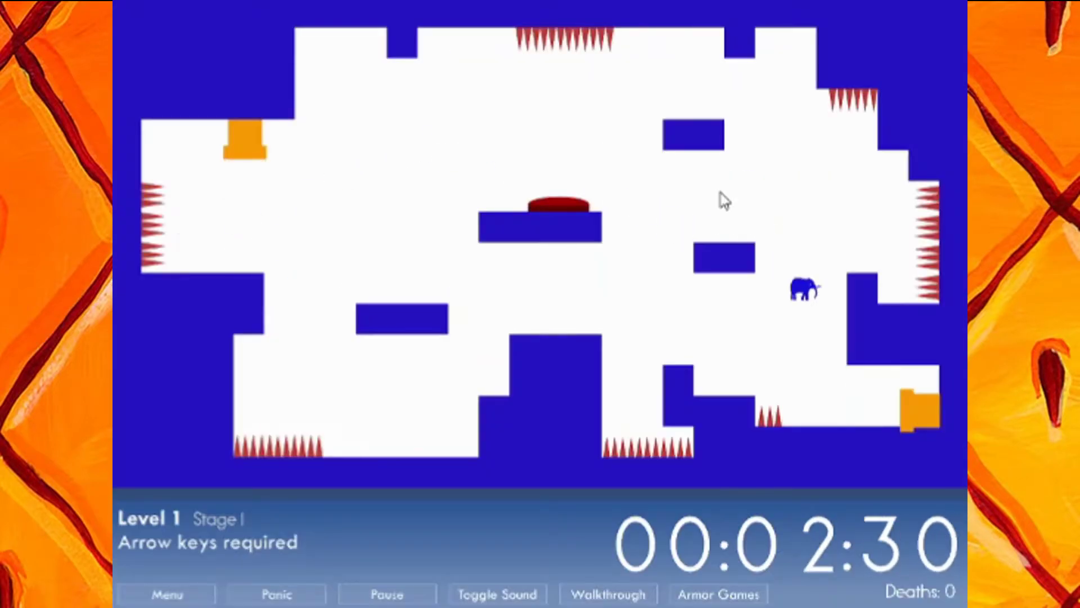
key(Right)
key(Right)
key(Right)
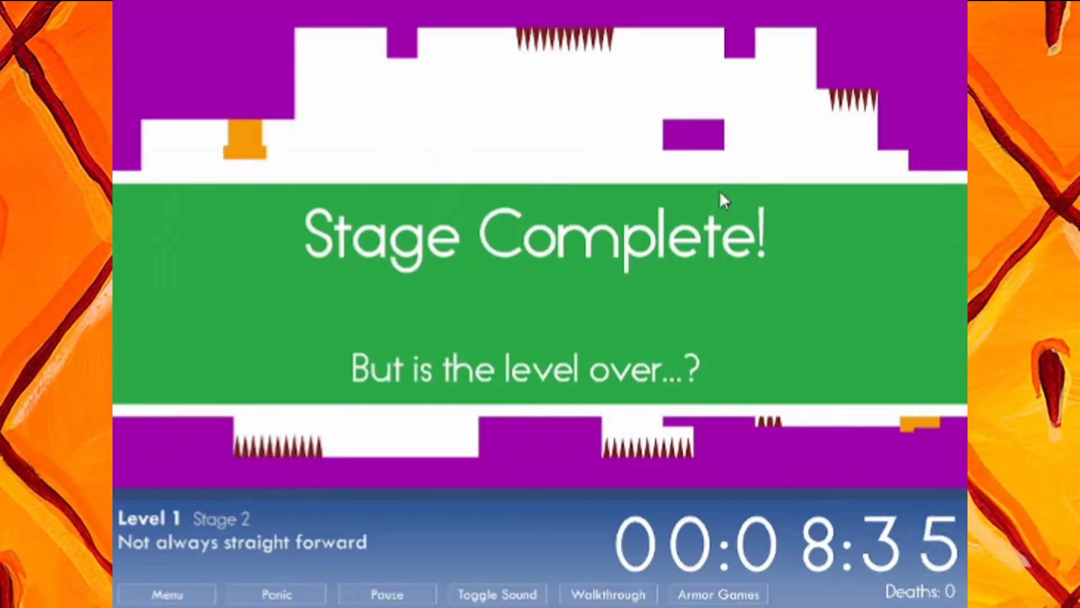
key(Right)
key(Right)
key(Right)
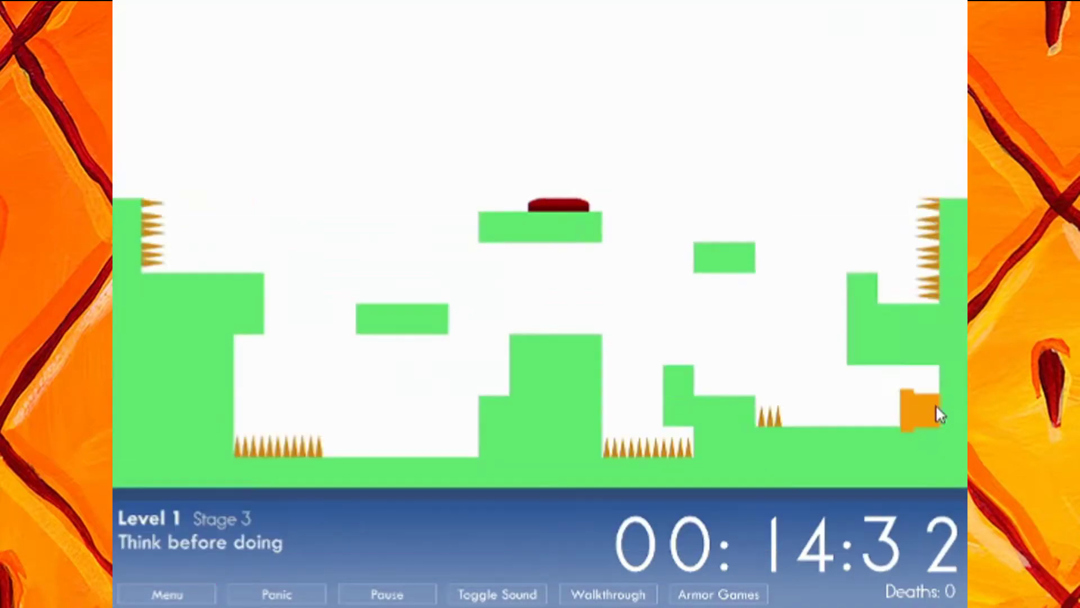
key(Right)
key(Right)
key(Right)
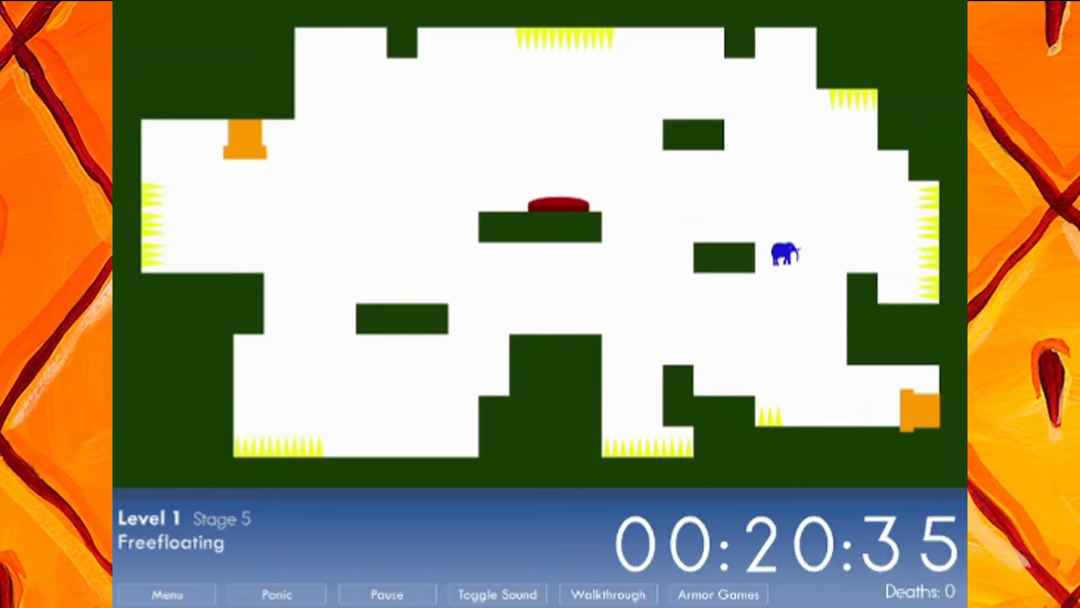
key(Right)
key(Left)
key(Right)
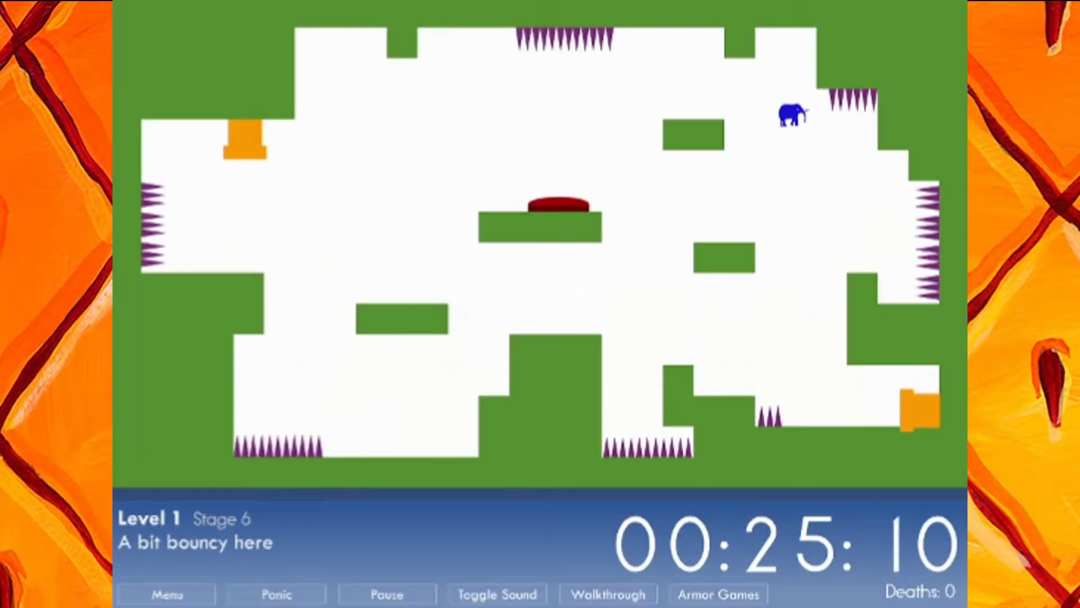
key(Right)
key(Right)
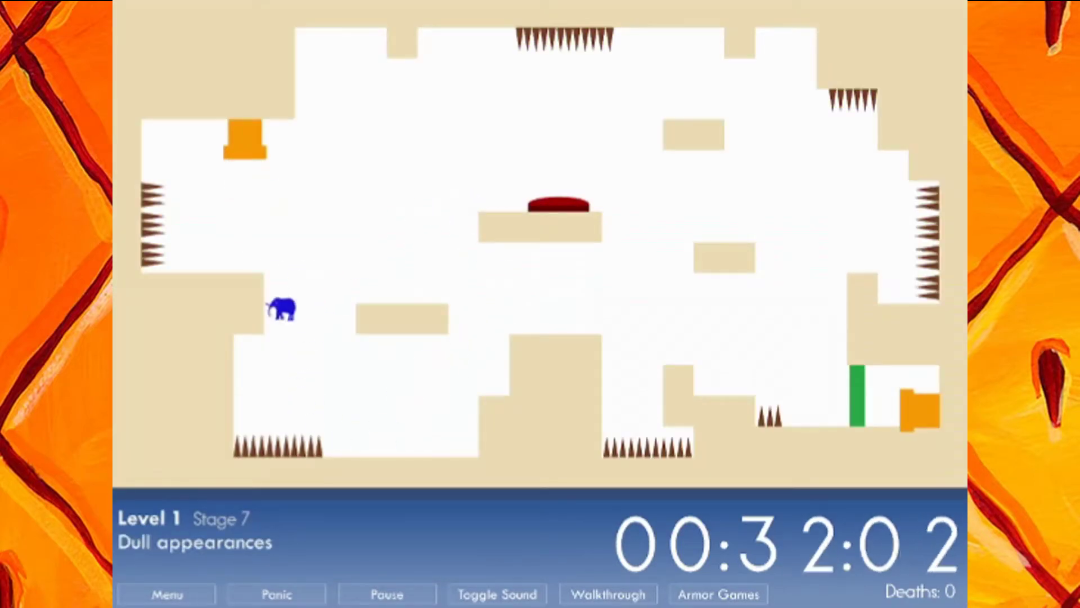
click(173, 595)
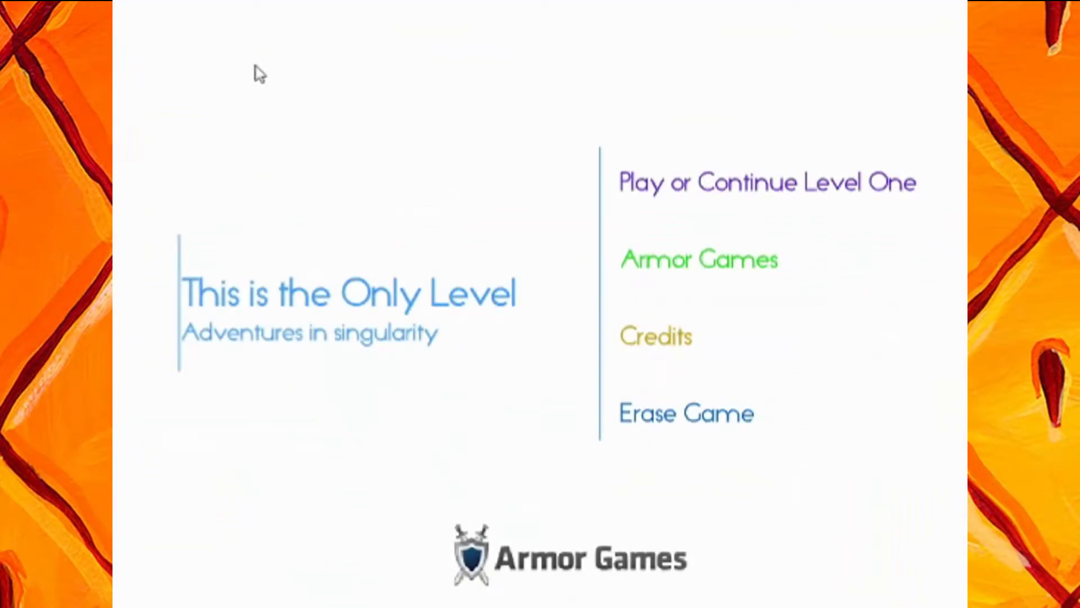
- Start Level One and steer the elephant through Stages 1–5 into Stage 6
click(766, 183)
key(Right)
key(Right)
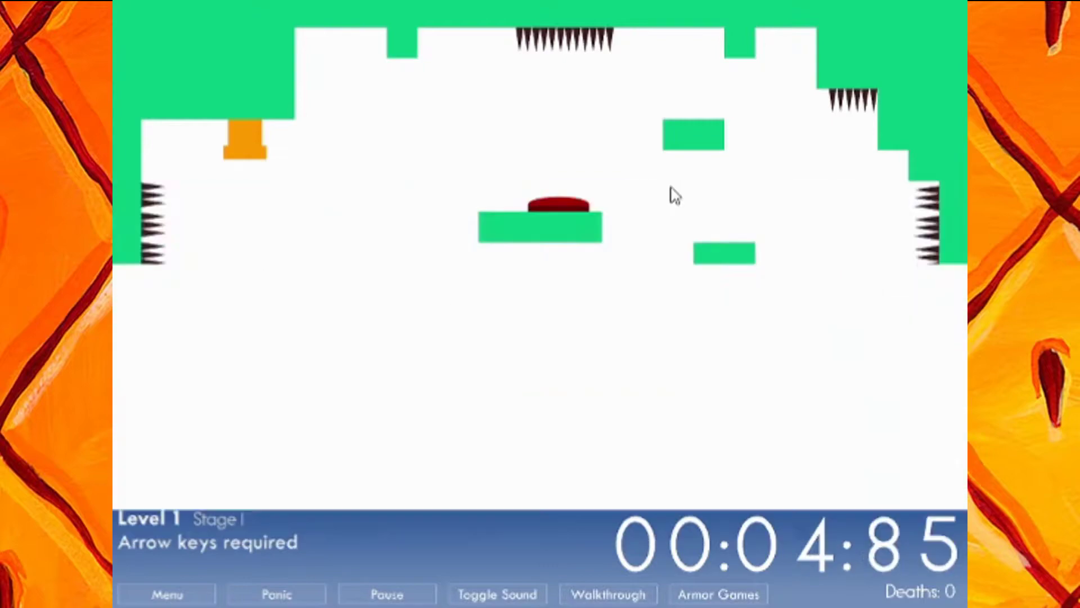
key(Right)
key(Right)
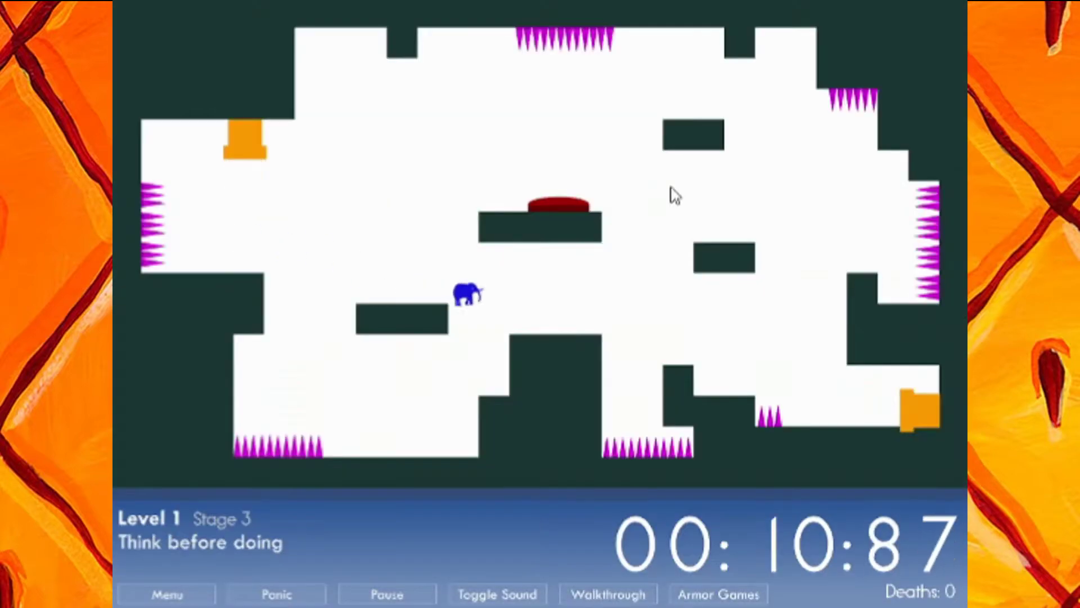
key(Right)
key(Right)
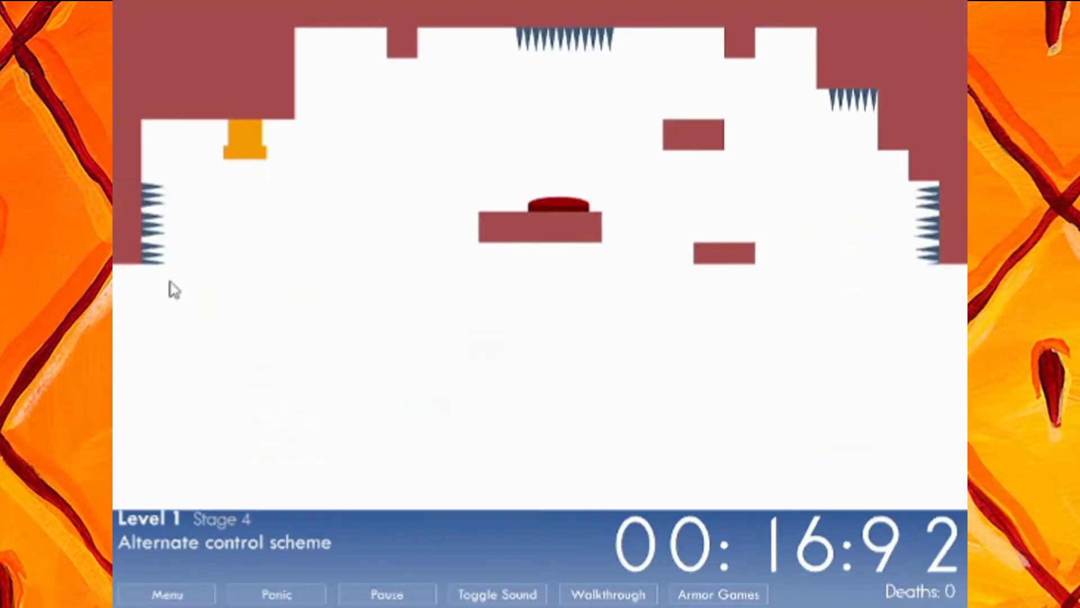
key(Right)
key(Down)
key(Right)
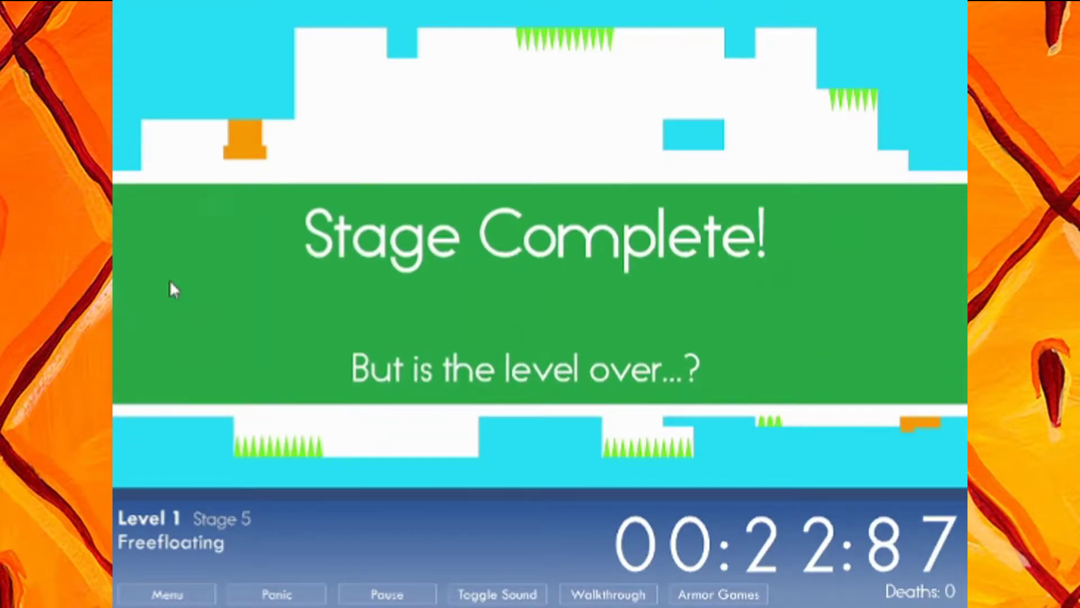
key(Right)
key(Down)
key(Right)
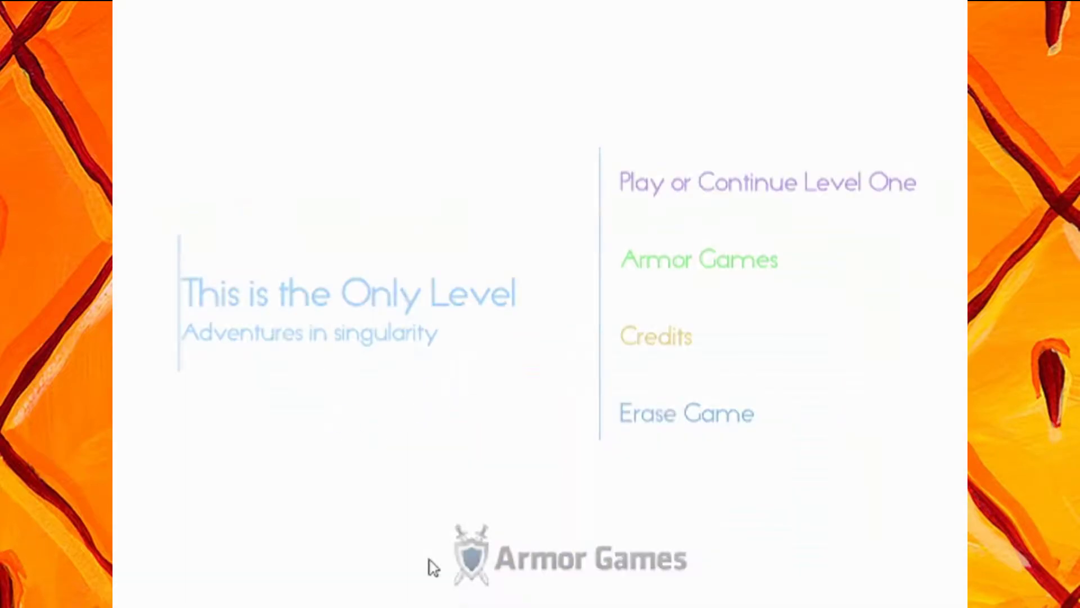
- Play Stages 1 and 2, then leave to the title menu
key(Right)
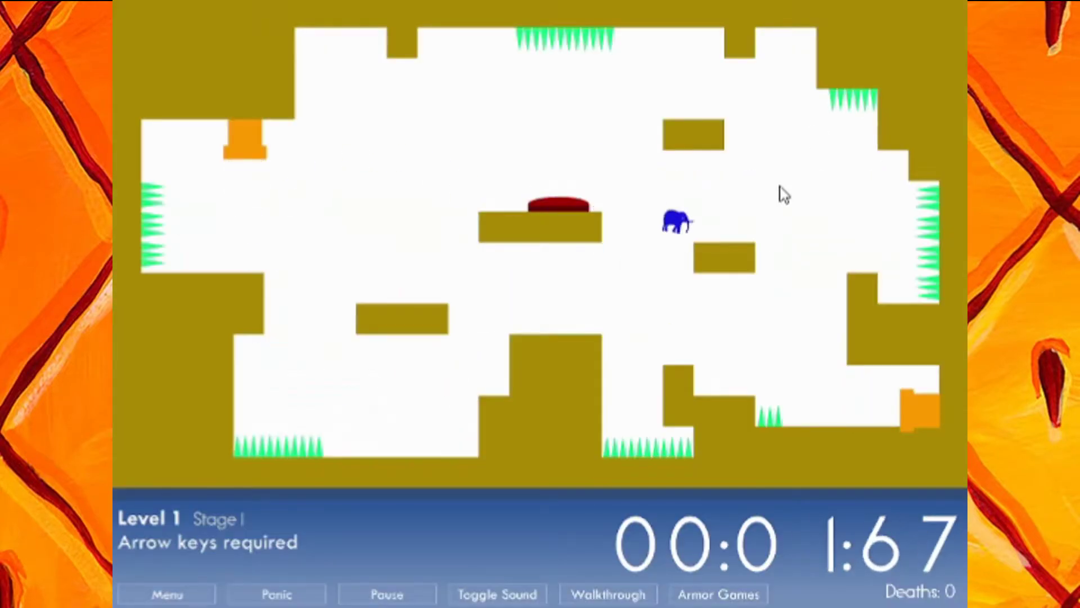
key(Right)
key(Right)
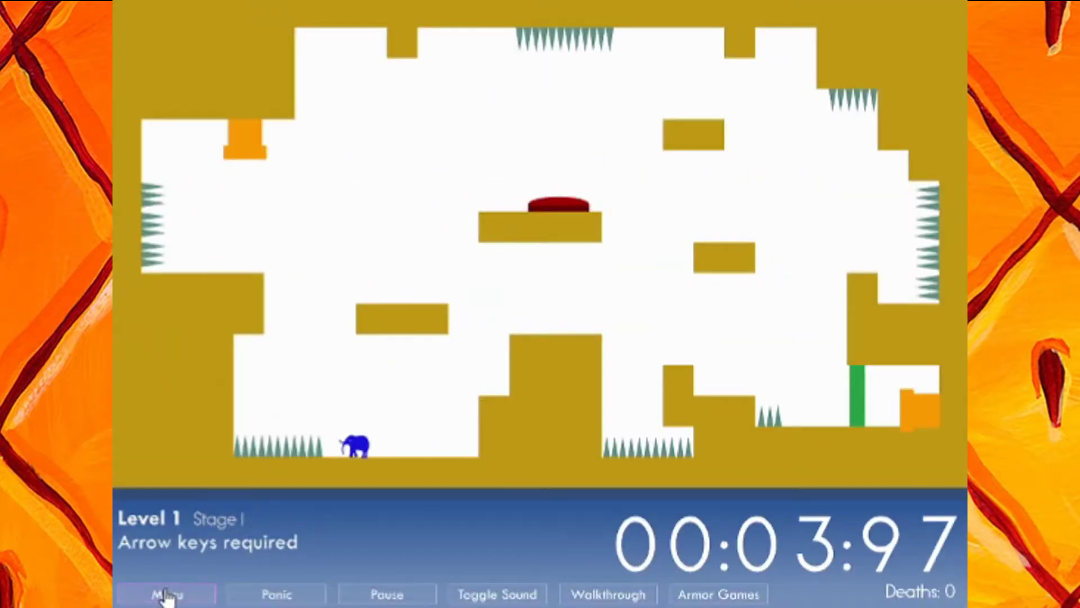
click(167, 596)
- Erase the saved game and start a fresh Level 1 run
click(693, 413)
click(398, 549)
click(650, 176)
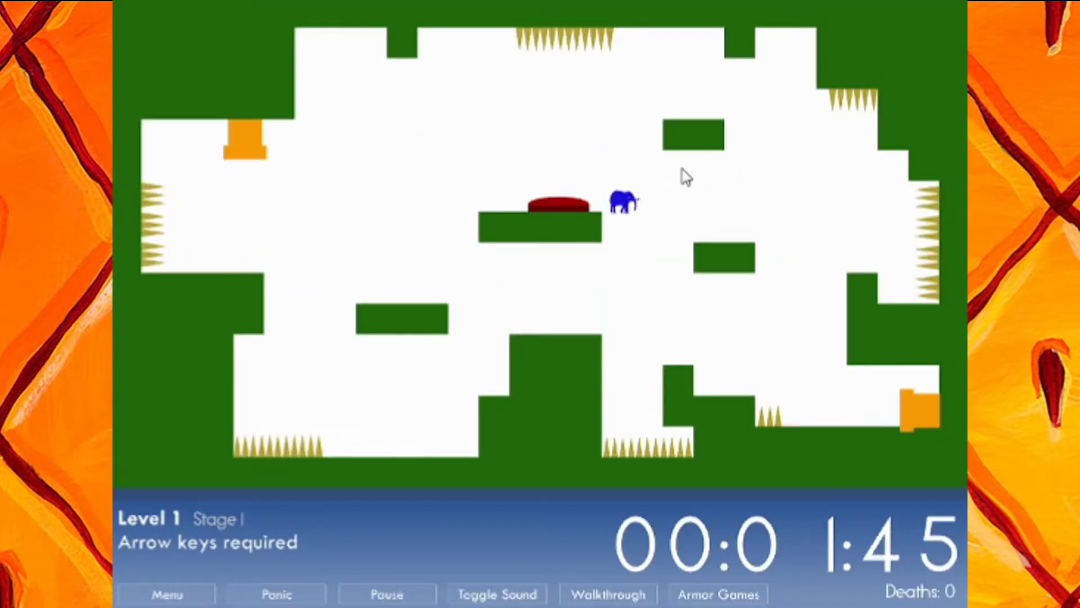
- Clear Stages 1 through 7 cleanly and move into Stage 8
key(Right)
key(Right)
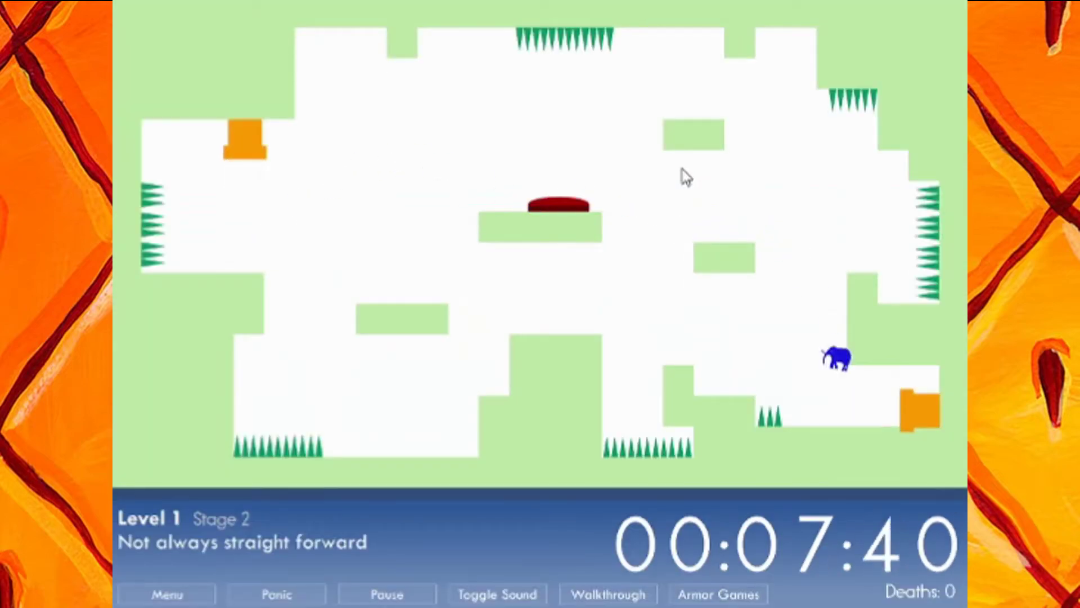
key(Right)
key(Right)
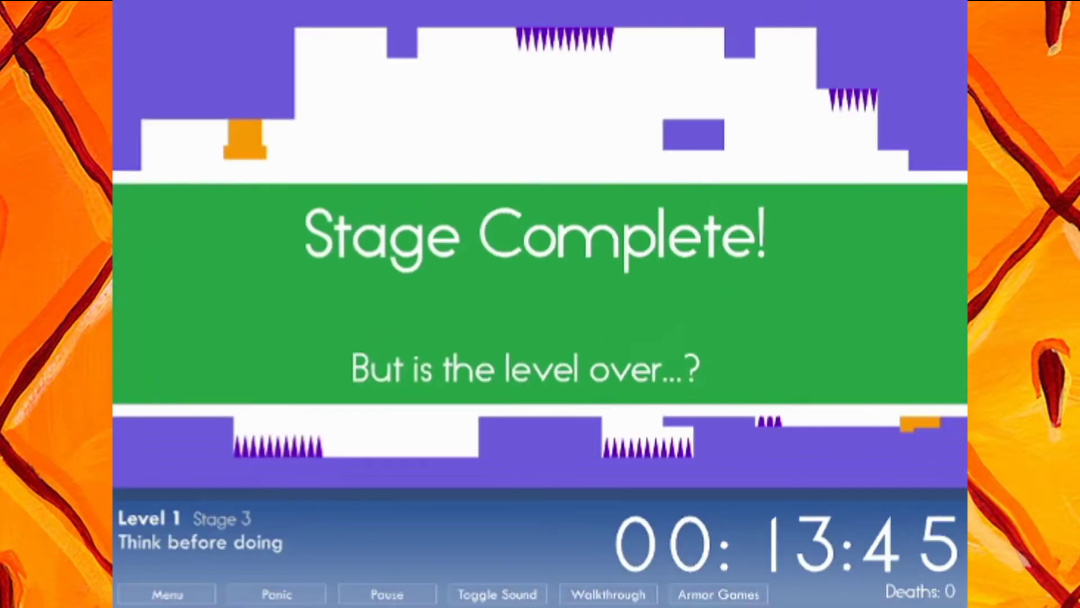
key(d)
key(Right)
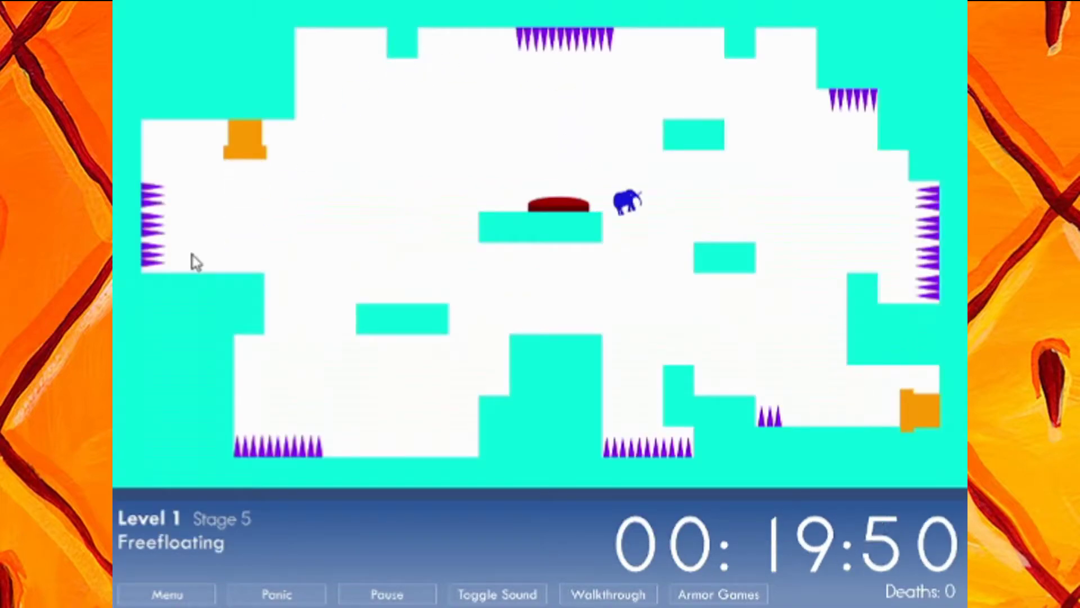
key(Right)
key(Right)
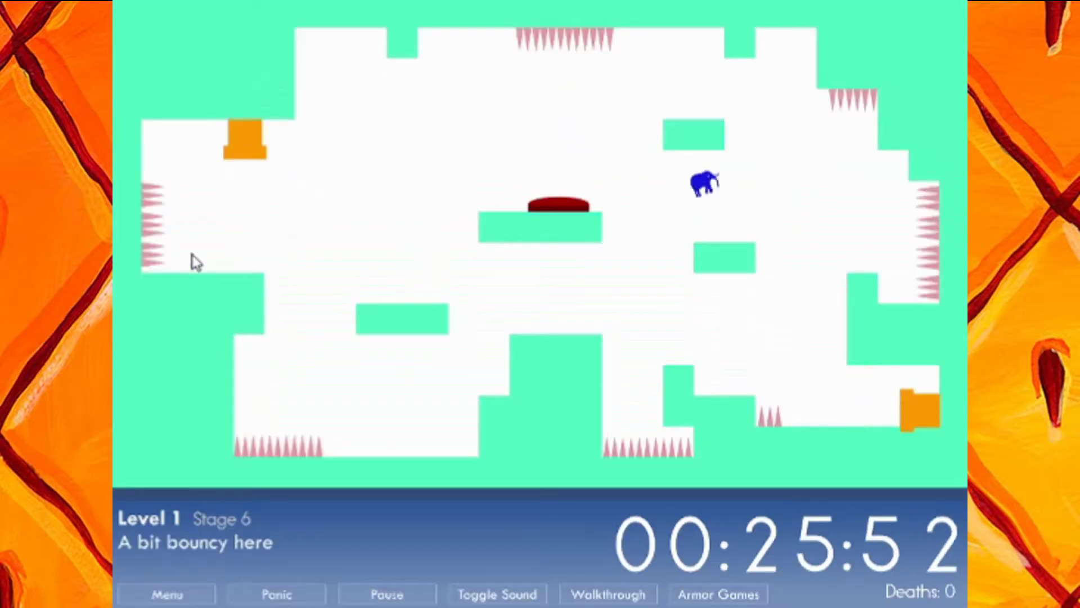
key(Right)
key(Right)
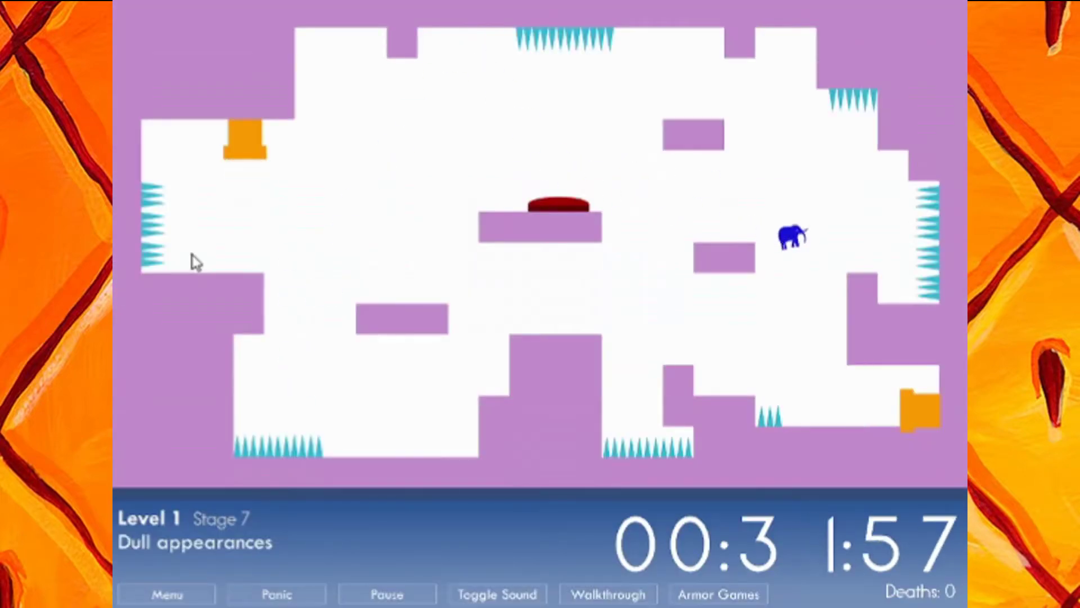
key(Right)
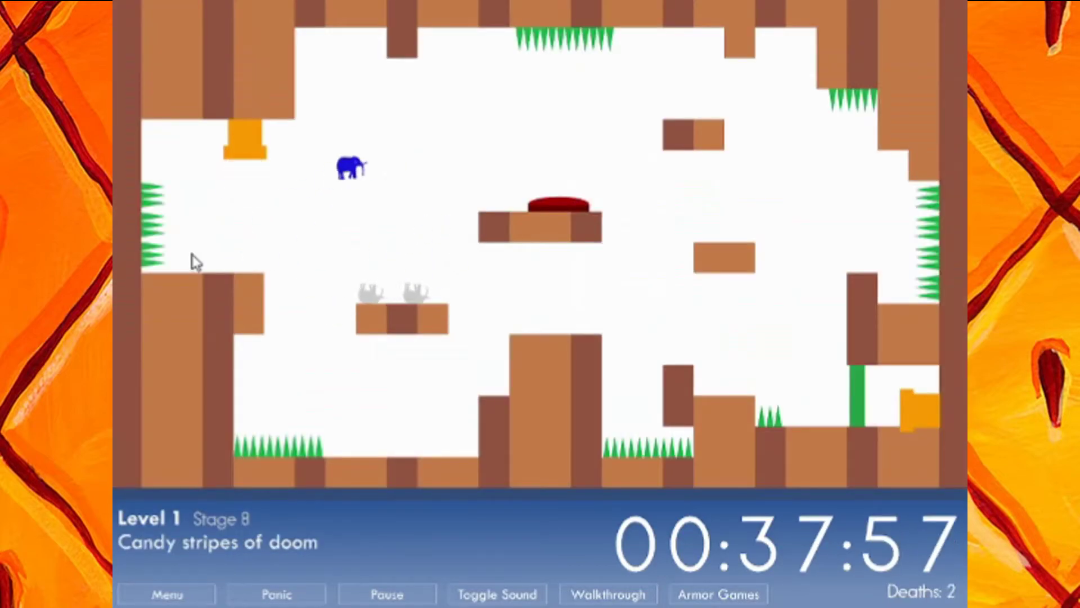
key(Right)
- Abandon the current run and restart Level 1 at Stage 1
click(141, 595)
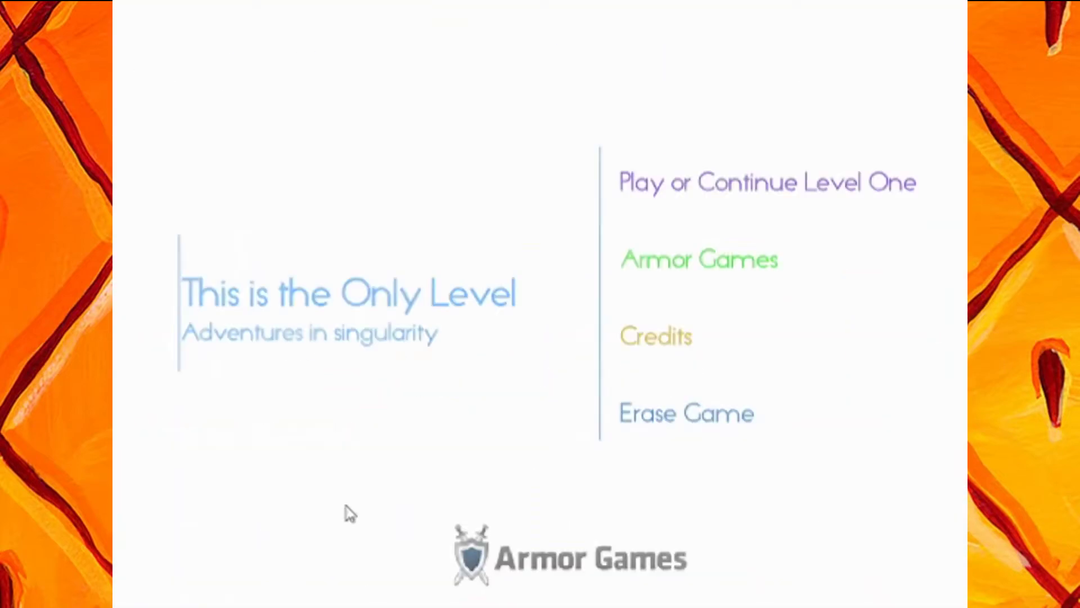
click(660, 182)
key(Right)
key(Right)
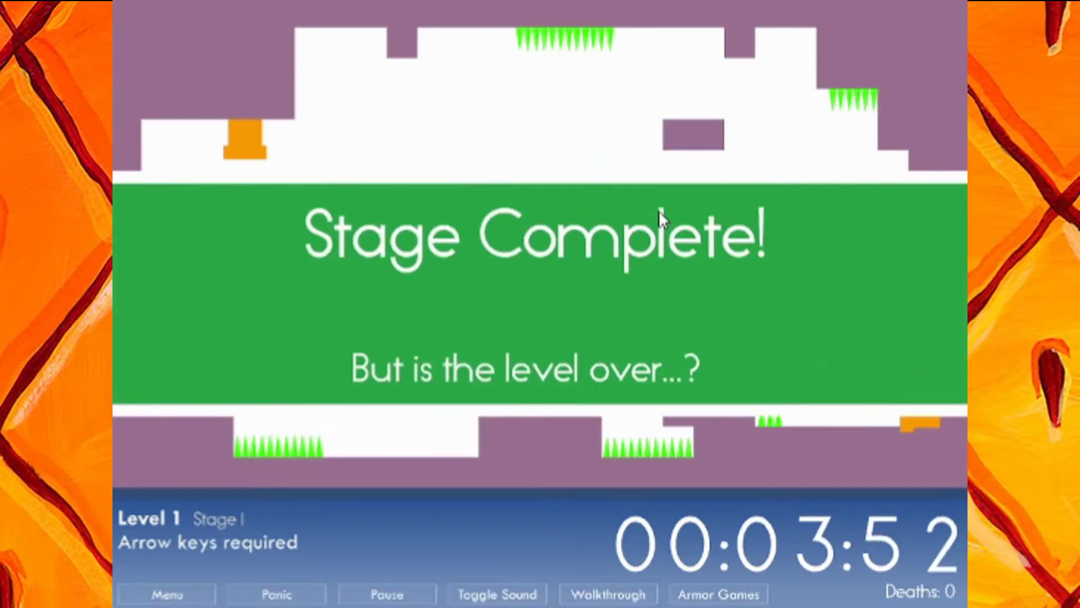
key(Right)
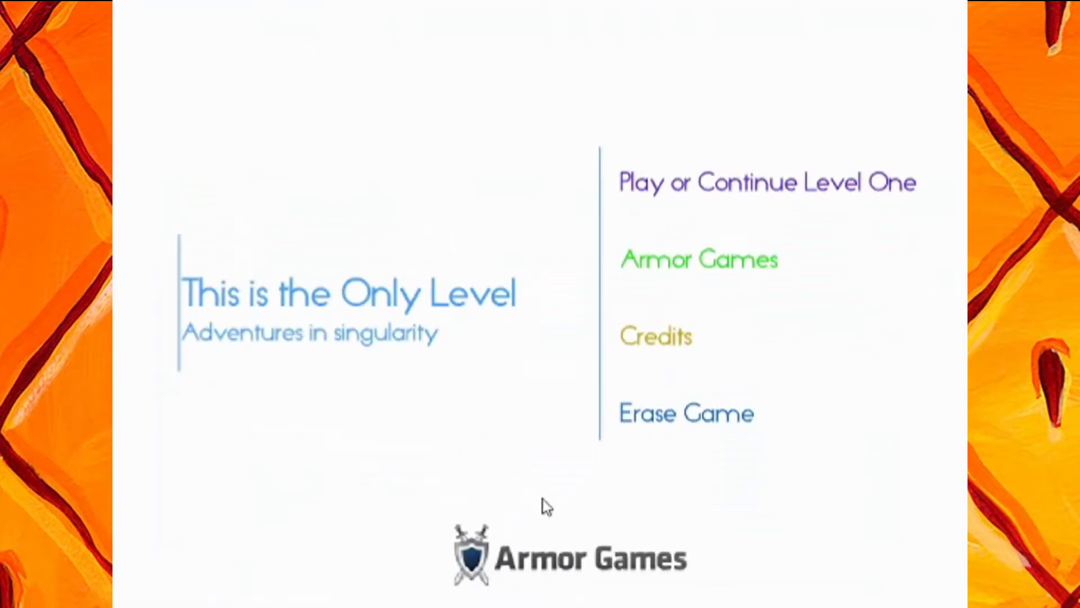
- Erase the saved game and start Level 1 again from Stage 1
click(686, 413)
click(386, 548)
click(743, 177)
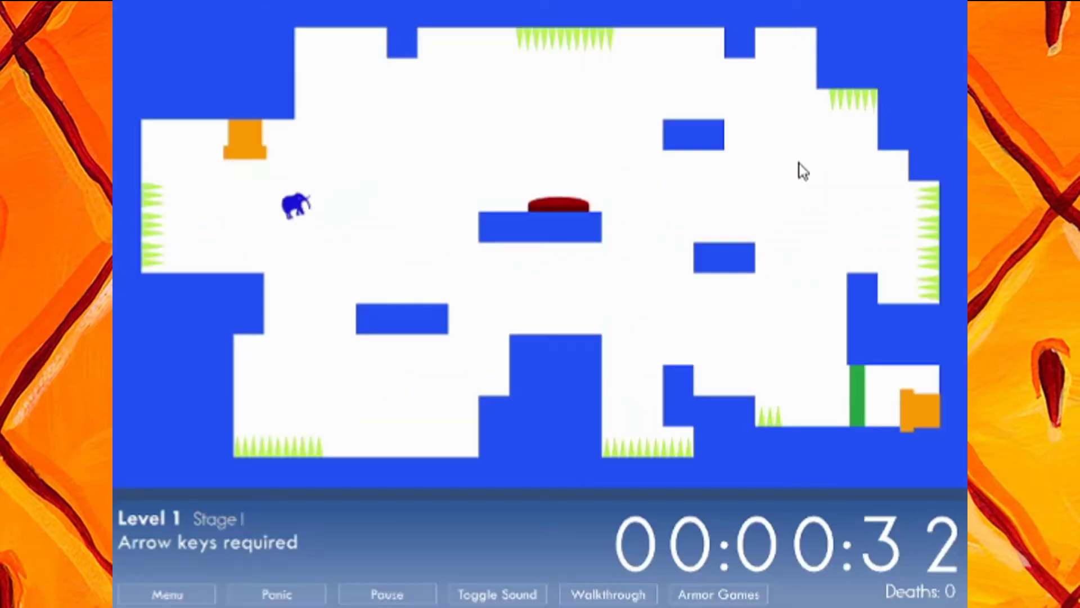
- Clear Stages 1 through 5 and enter Stage 6
key(Right)
key(Right)
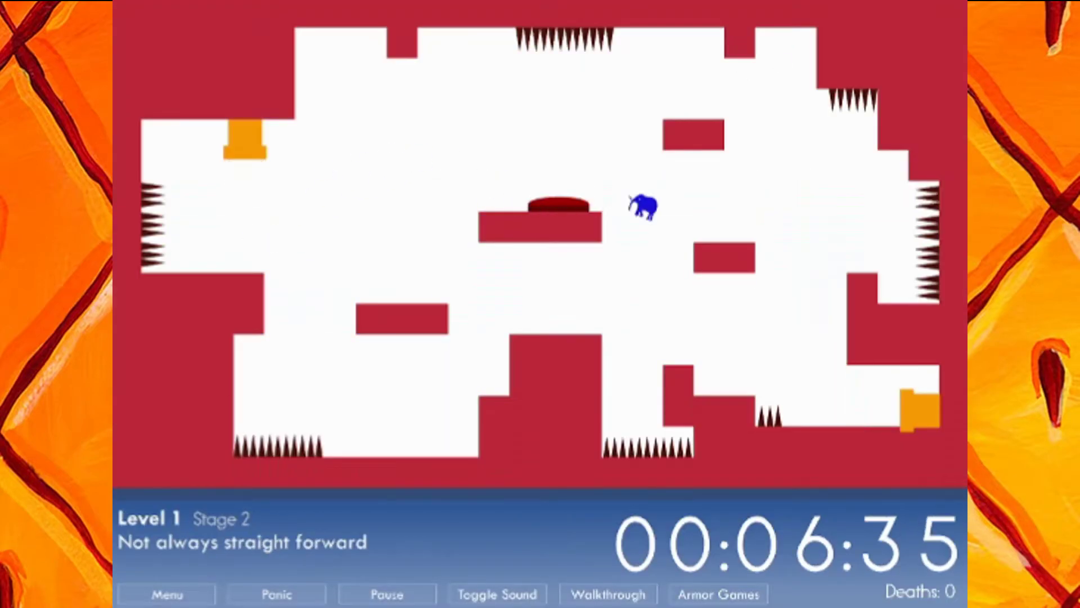
key(Right)
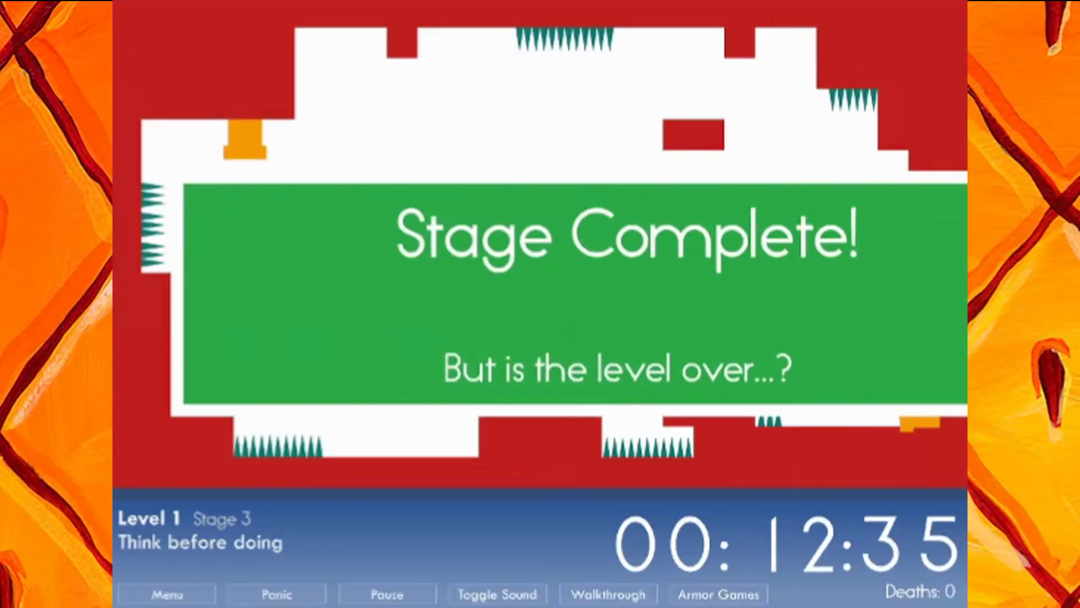
key(Right)
key(Right)
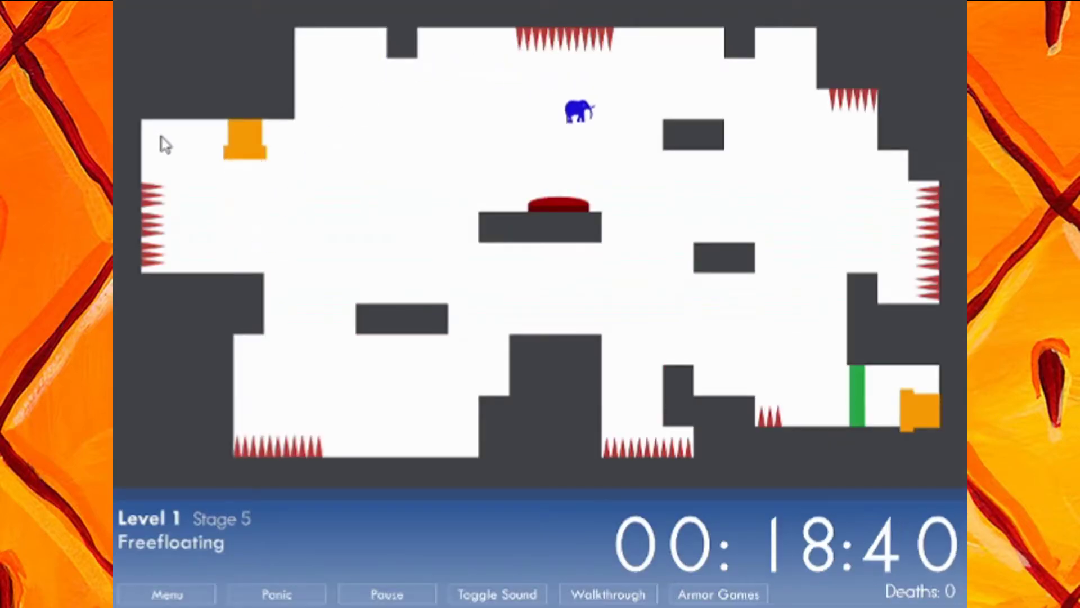
key(Right)
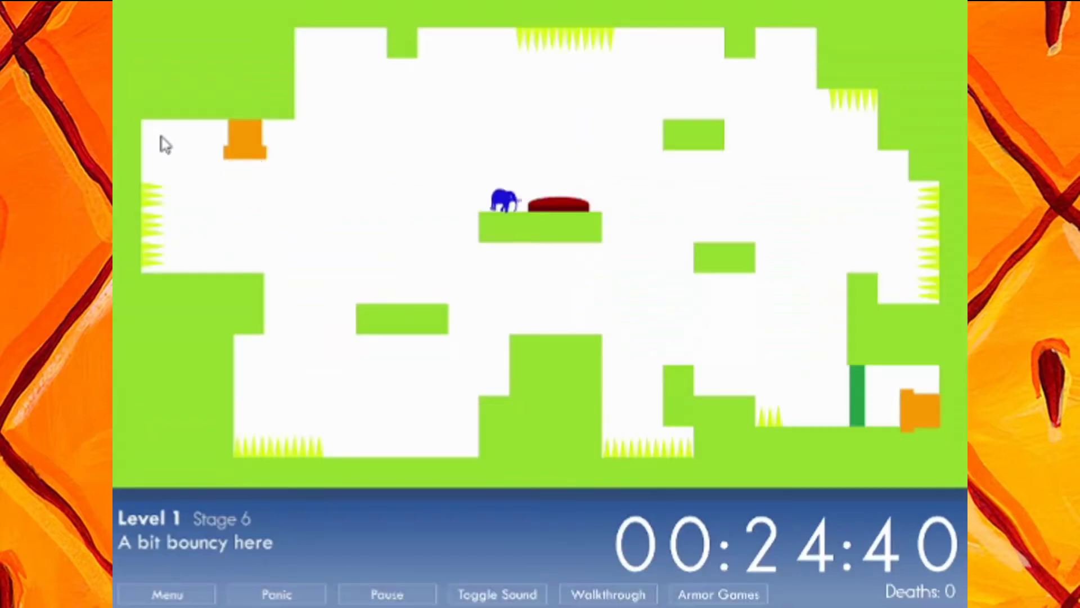
key(Right)
key(Right)
key(Right)
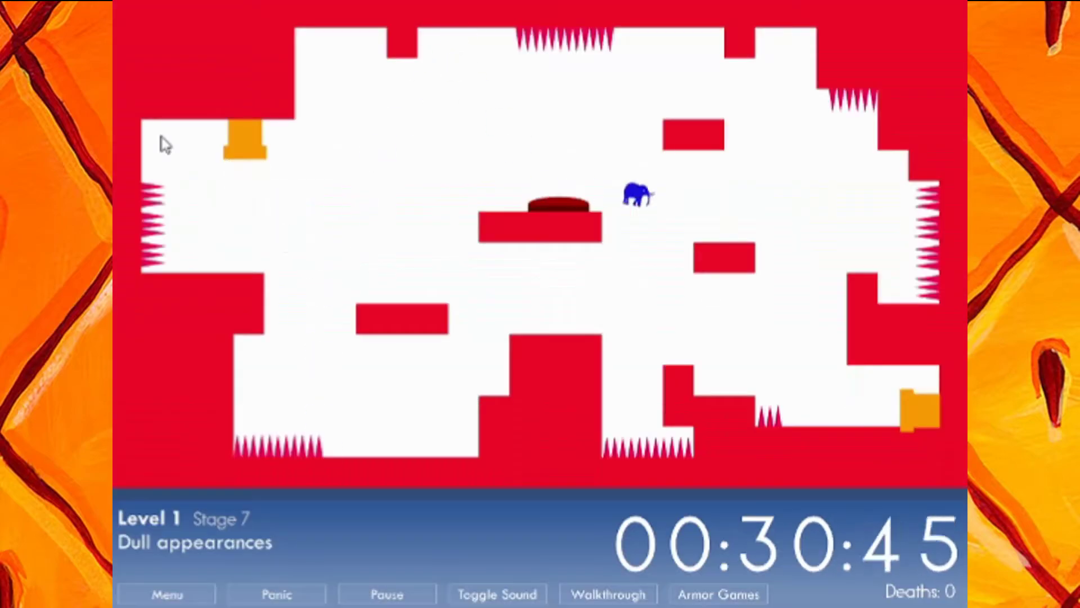
key(Right)
key(Right)
key(Right)
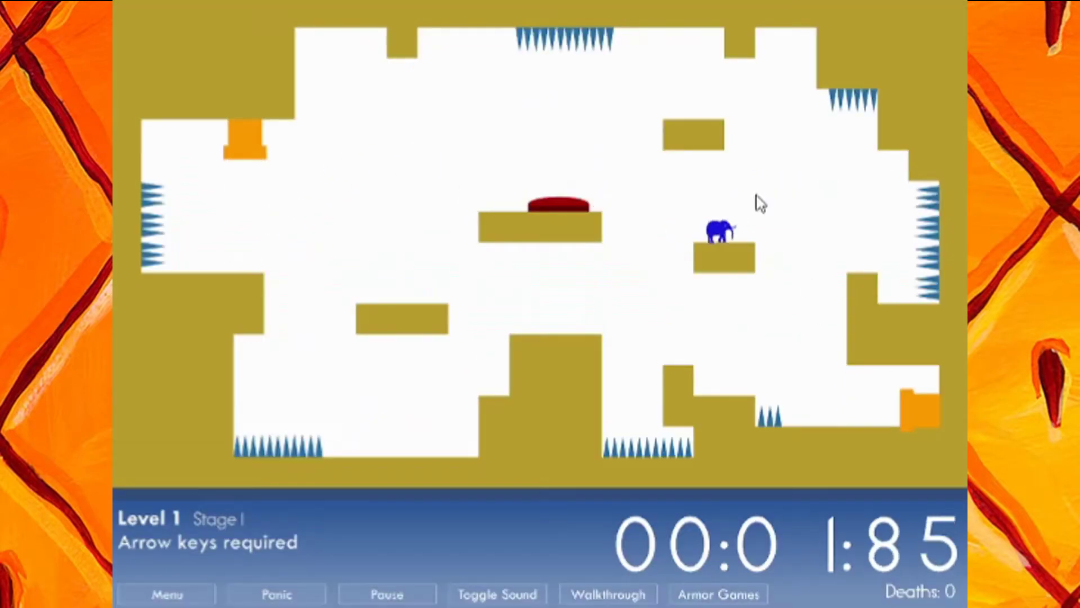
key(Right)
- On a new run, clear Stages 1 through 7
key(Right)
key(Right)
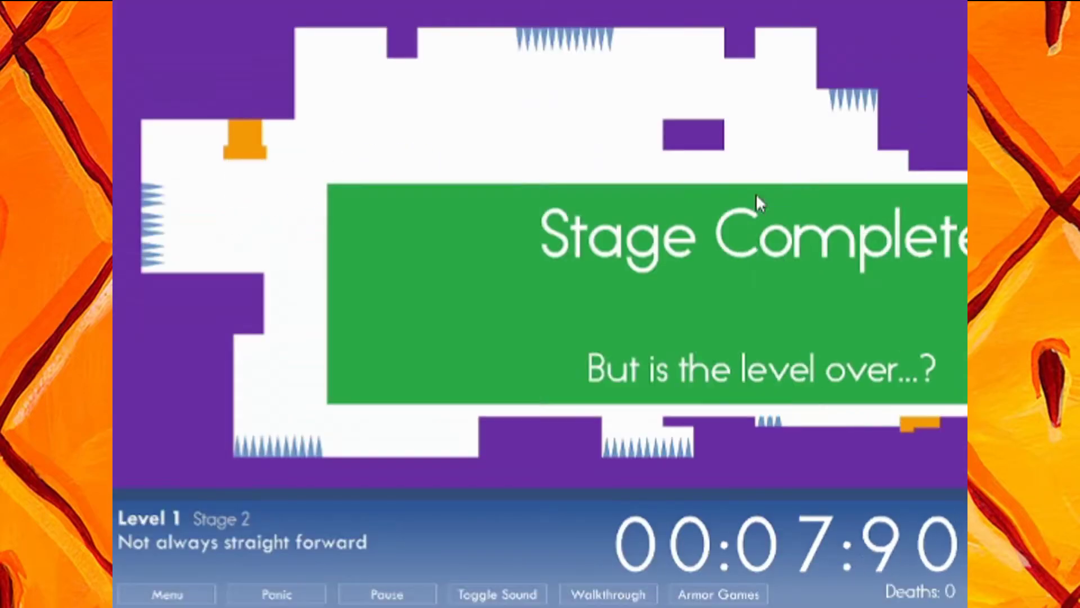
key(Right)
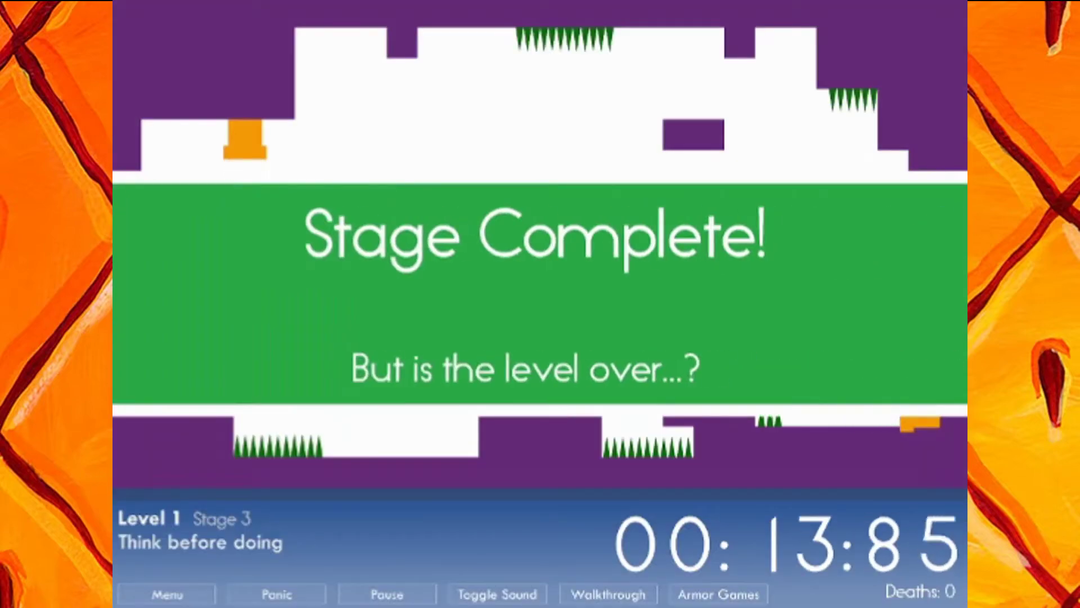
key(Right)
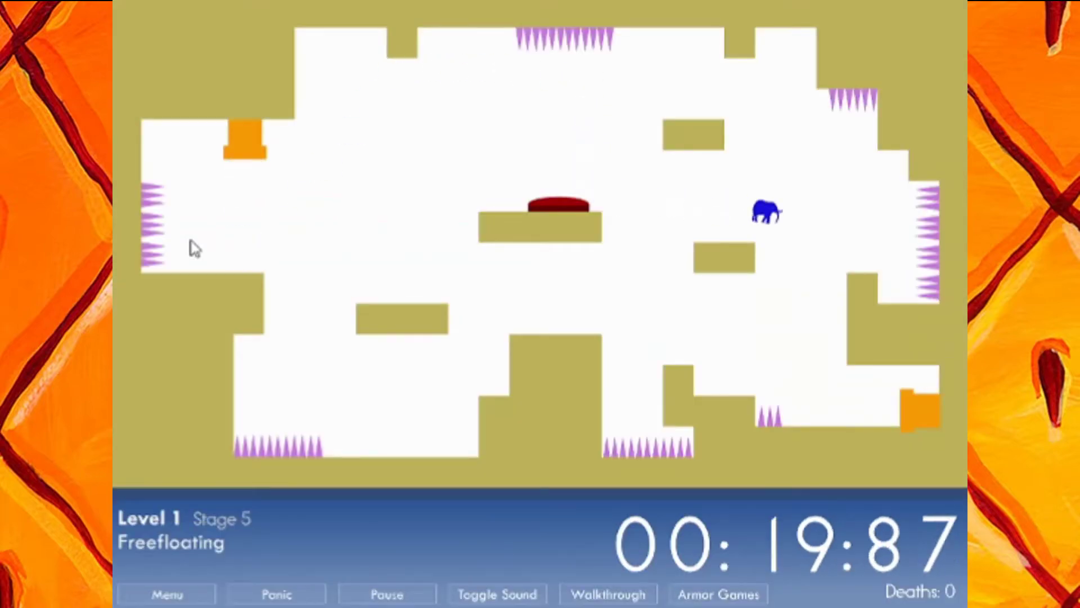
key(Right)
key(Right)
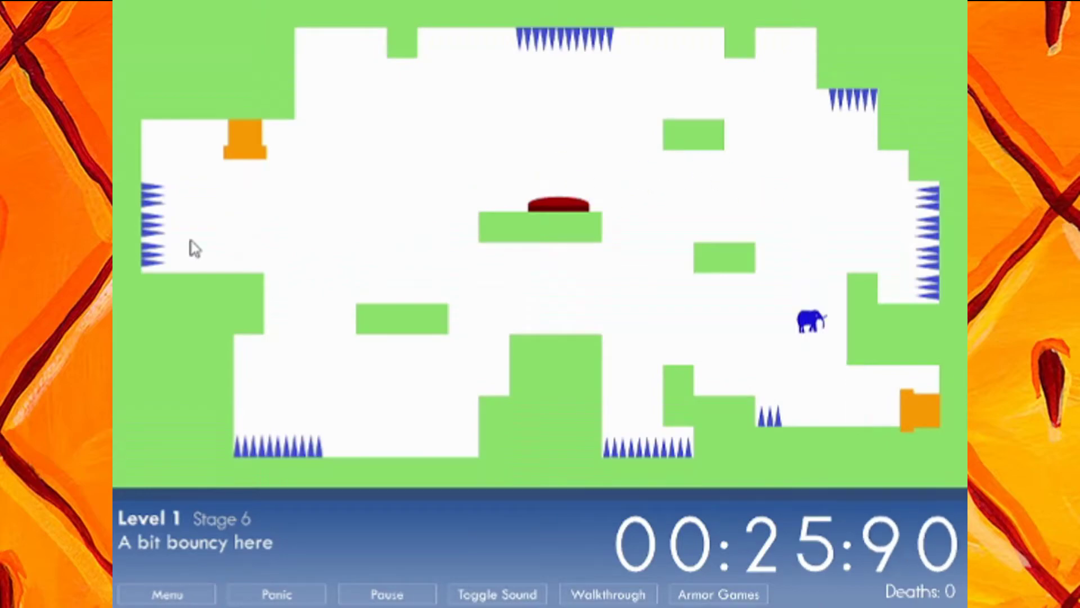
key(Right)
key(Right)
key(Right)
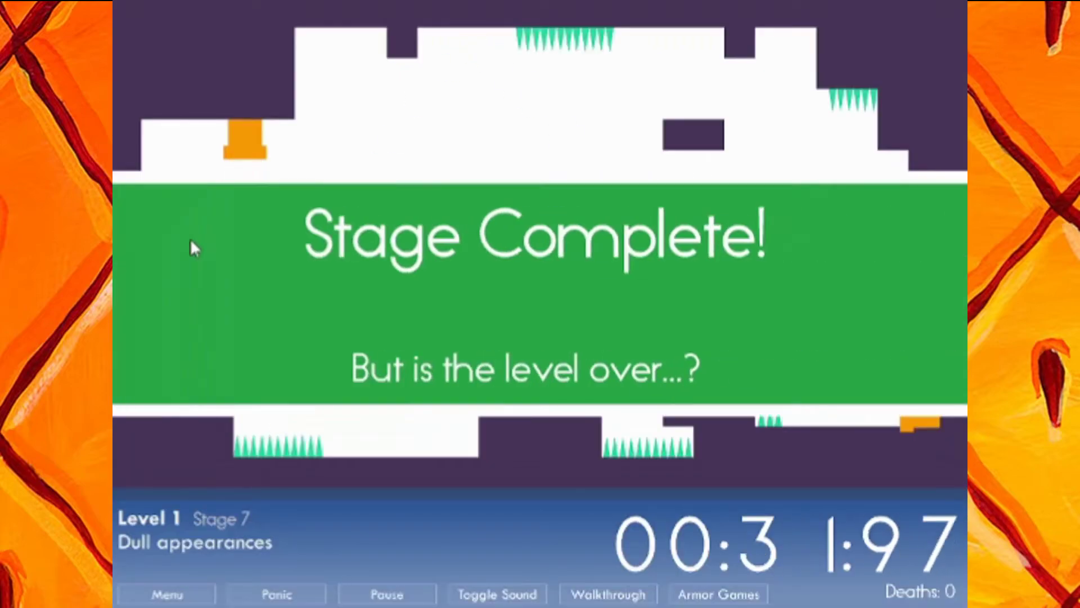
- Clear Stages 8 through 10, jumping to the upper right platforms, and cross Stage 11
key(Left)
key(Right)
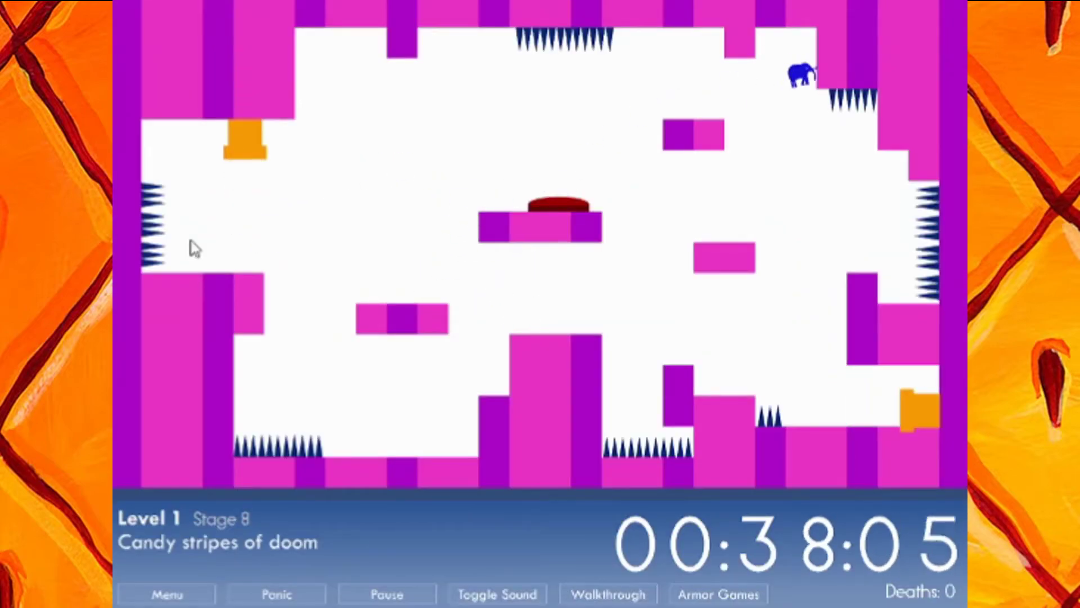
key(Right)
key(Right)
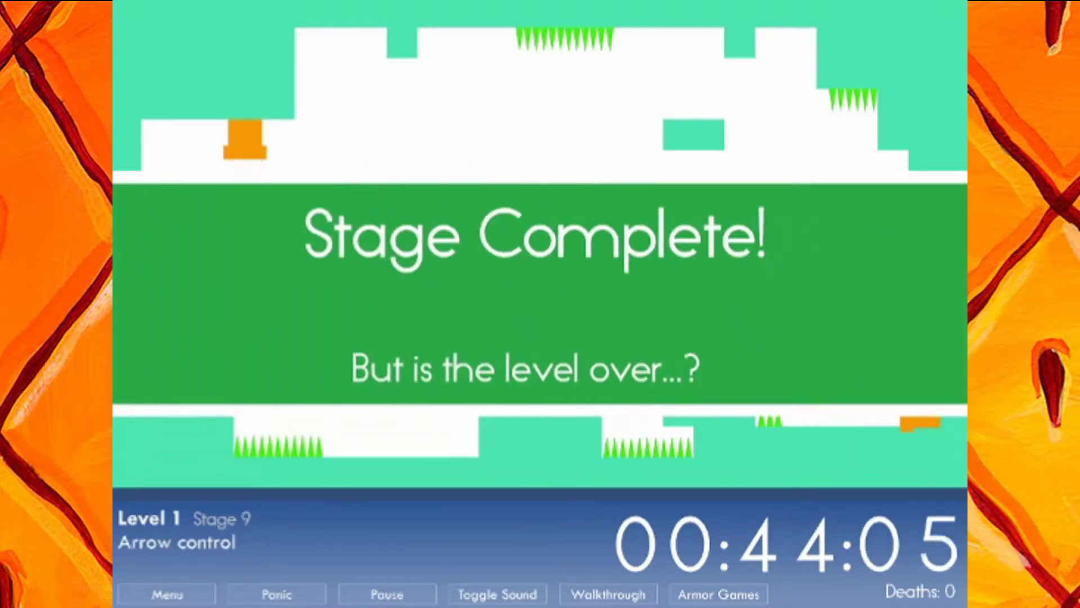
key(Left)
key(Up)
key(Right)
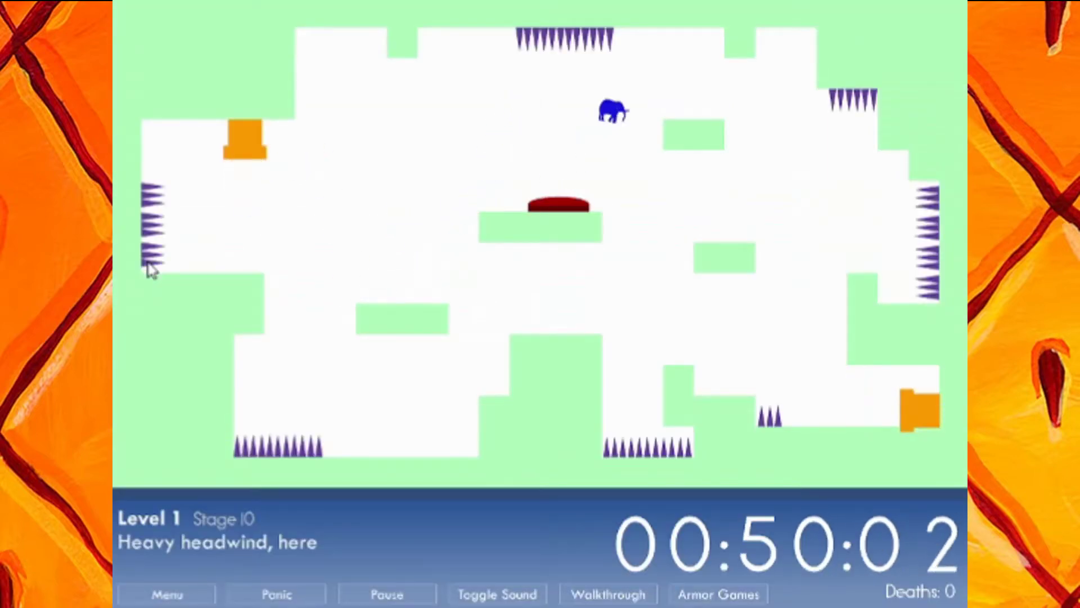
key(Right)
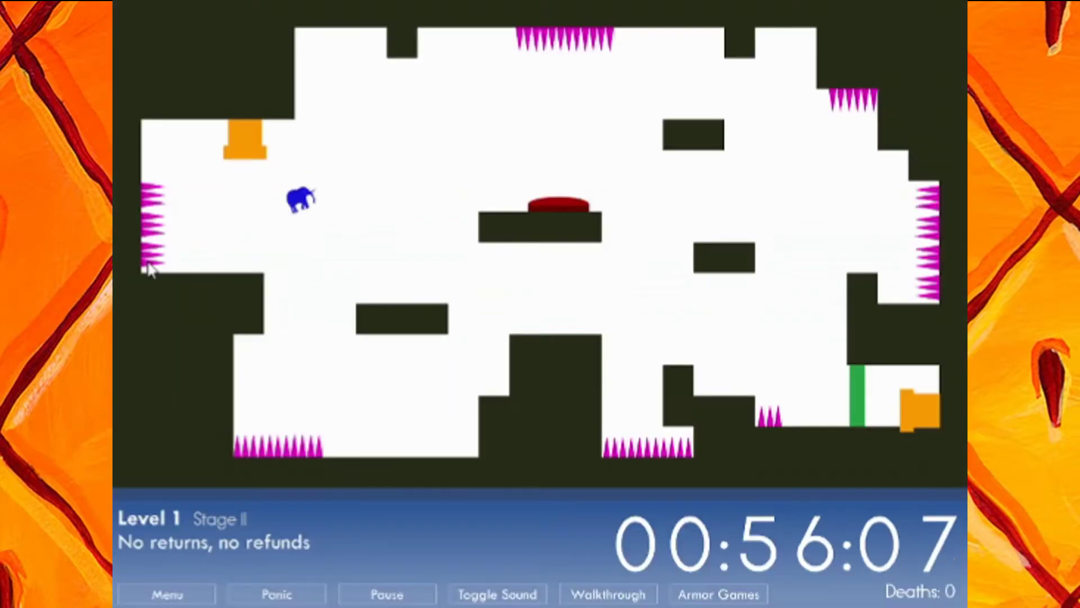
key(Right)
key(Right)
key(Right)
key(Right)
- Clear Stages 13 through 17 and climb toward the collapsing Stage 18 exit
key(Right)
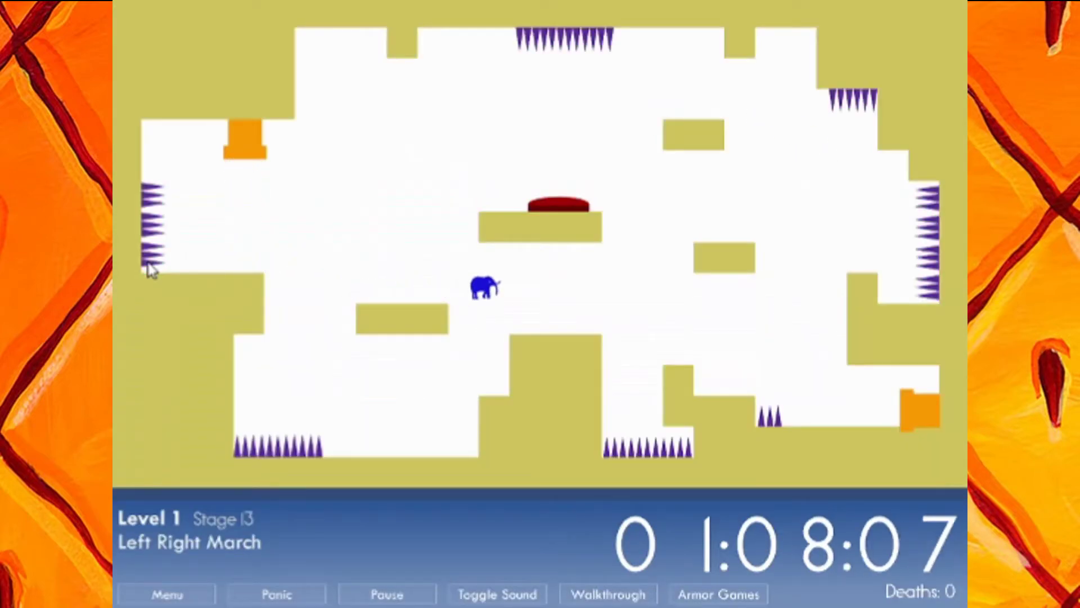
key(Right)
key(Right)
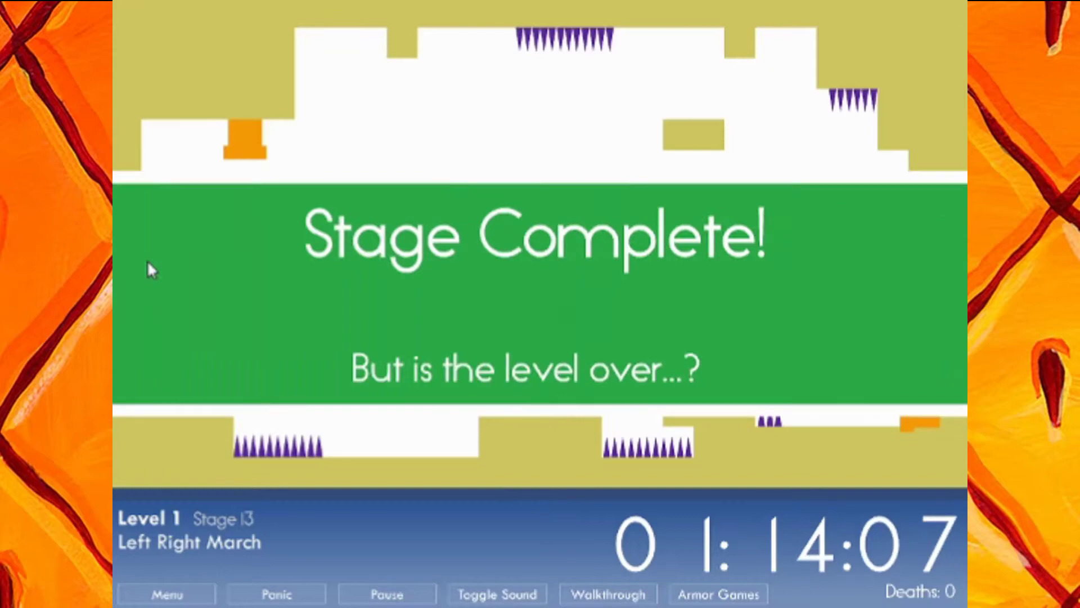
key(Right)
key(Right)
key(Right)
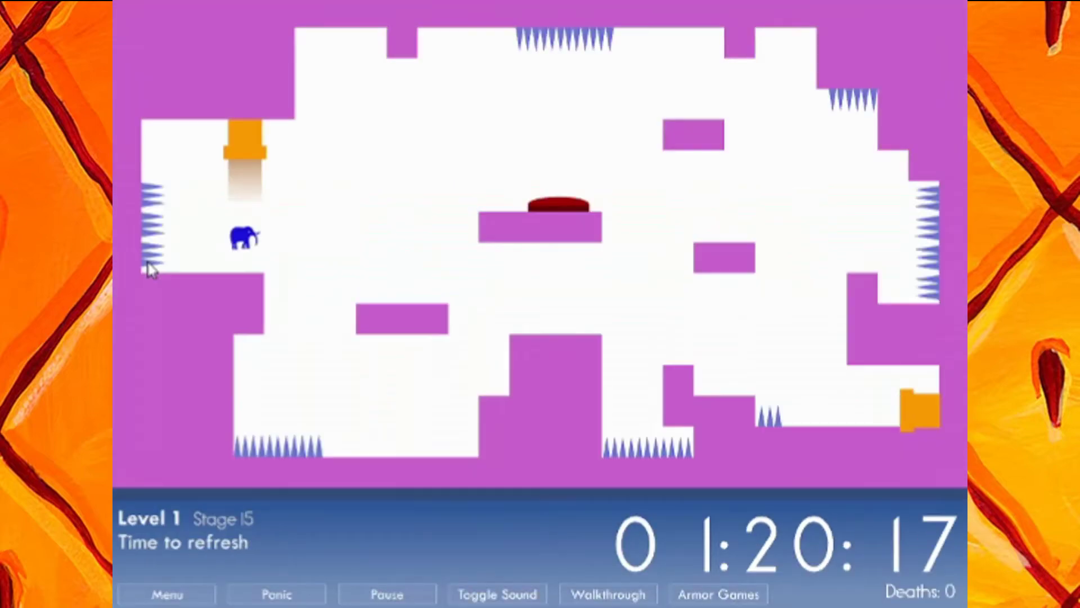
key(Right)
key(Right)
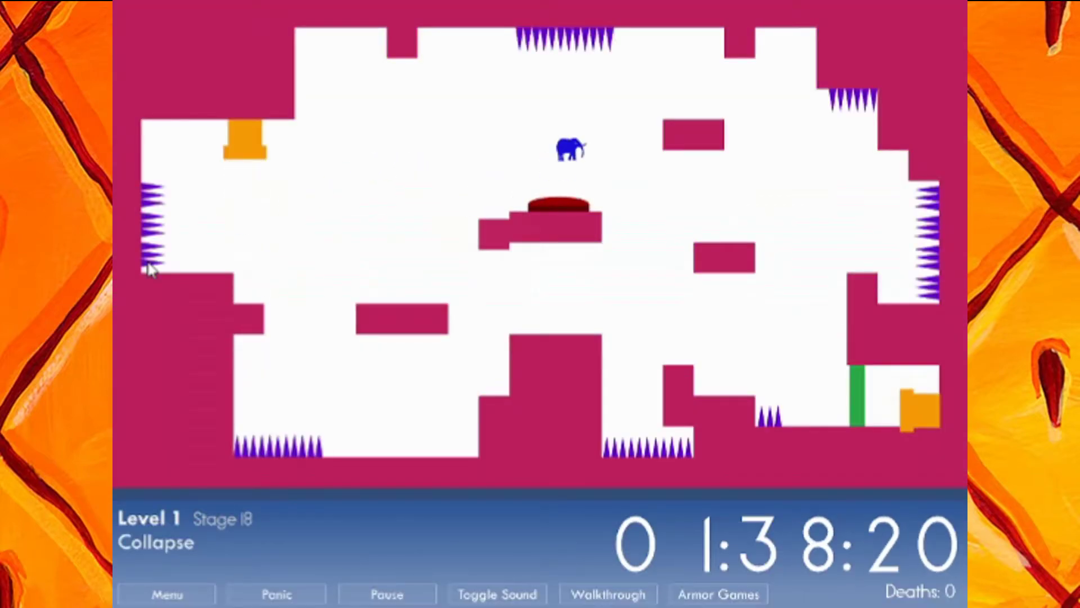
key(Right)
key(Up)
key(Right)
key(Right)
key(Right)
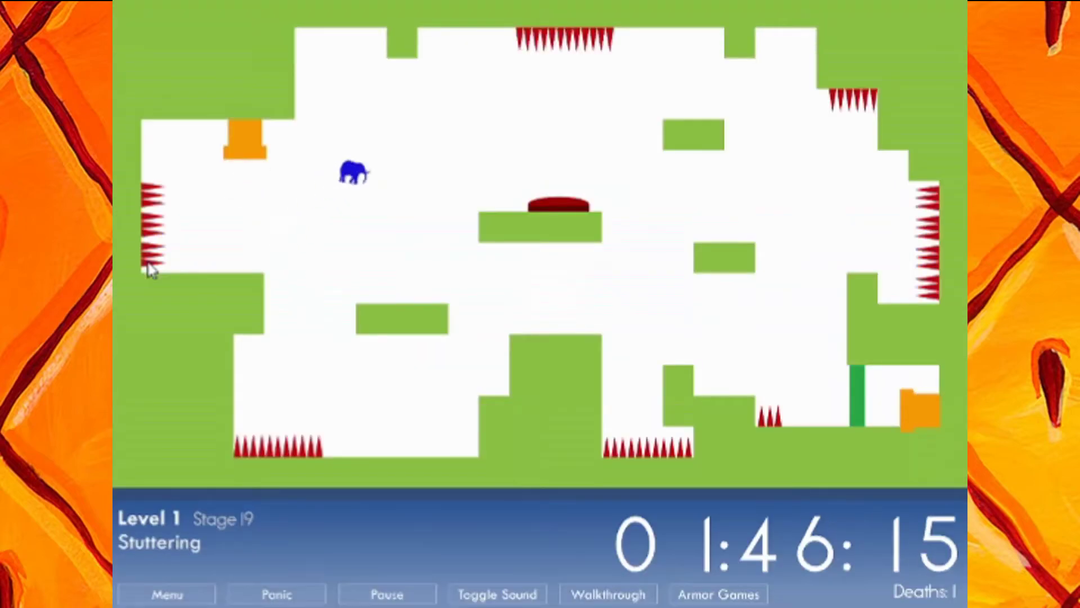
- Hit the red button to open the Stage 19 door, finish it, and cross Stage 20
key(Up)
key(Right)
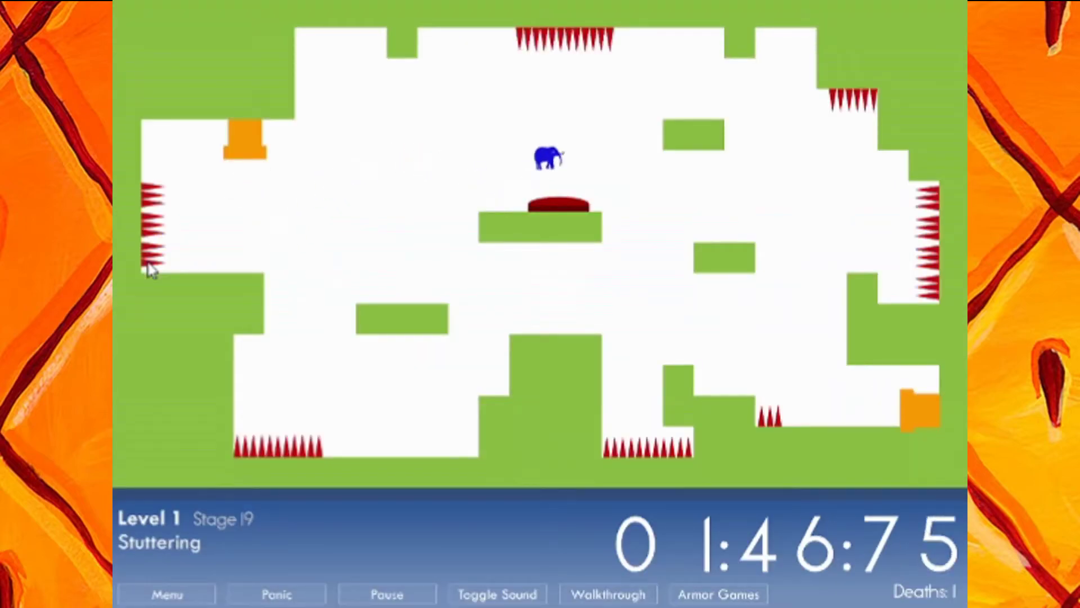
key(Right)
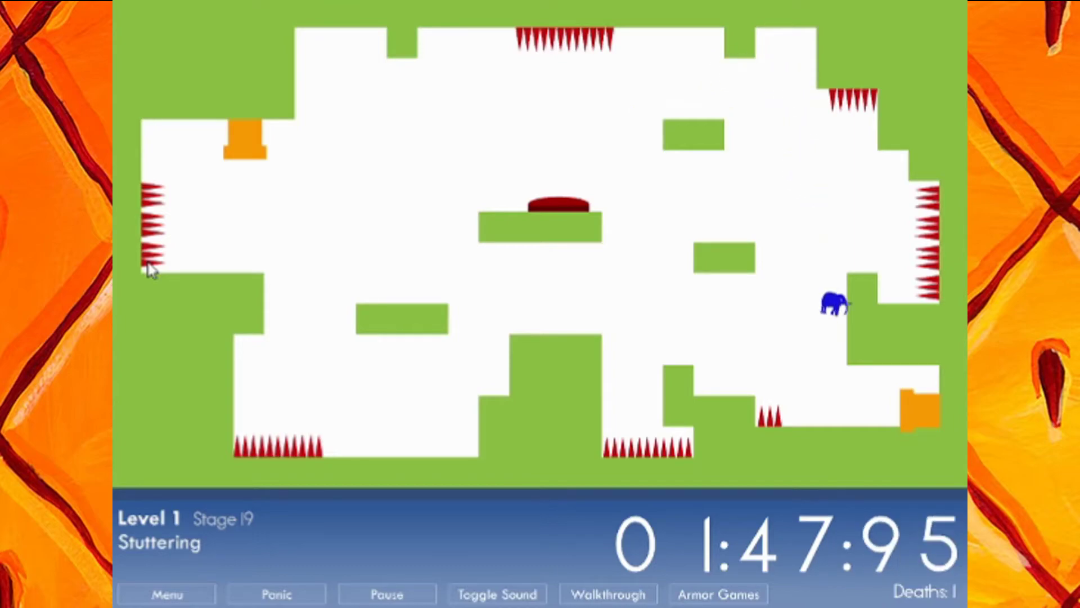
key(Right)
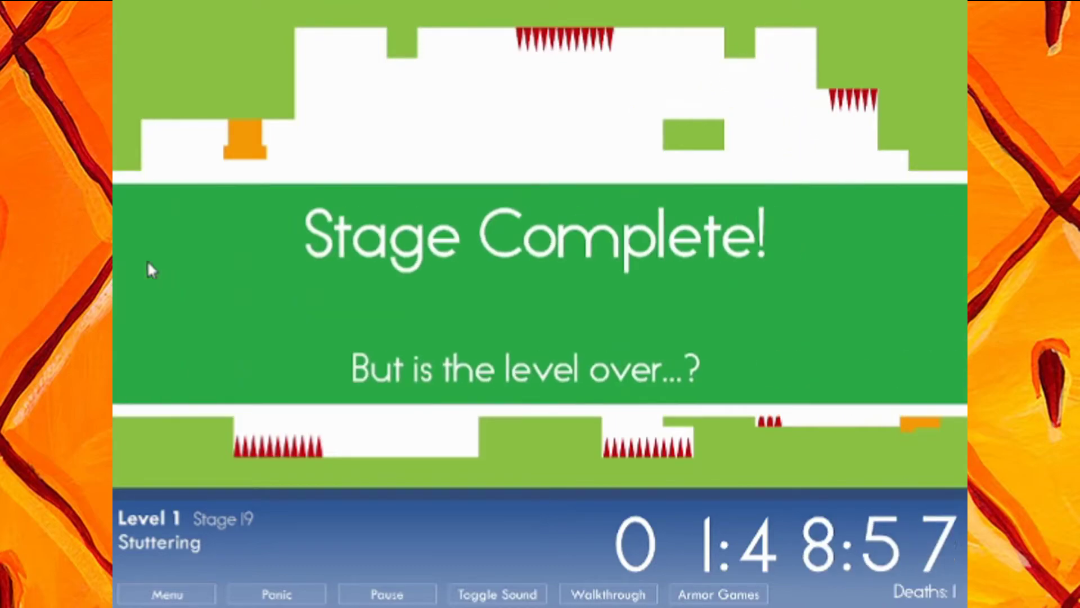
key(Left)
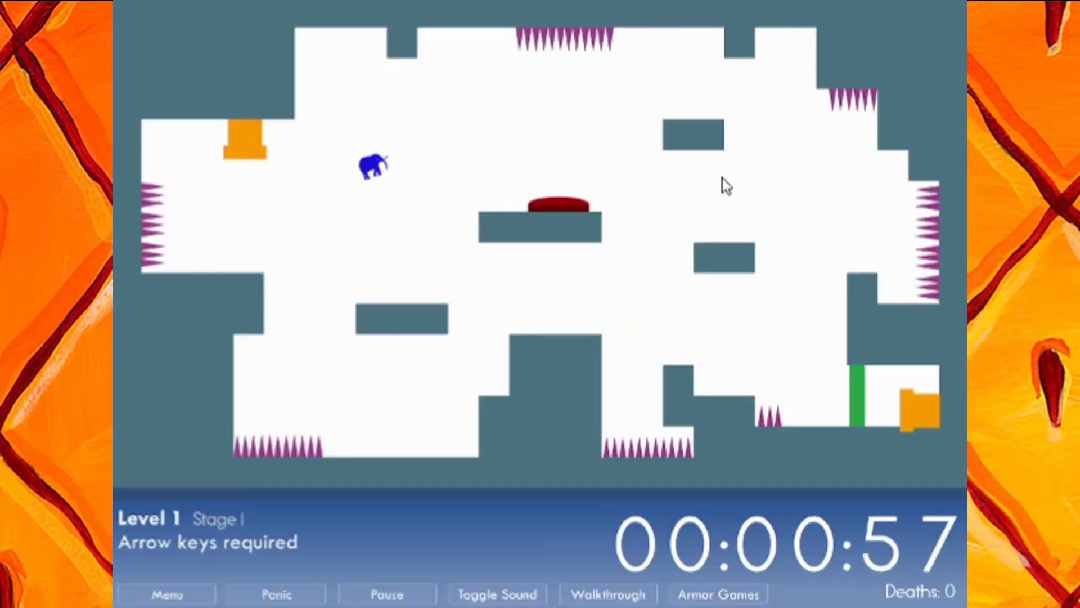
- Clear Stages 1 through 7 of the new run
key(Right)
key(Right)
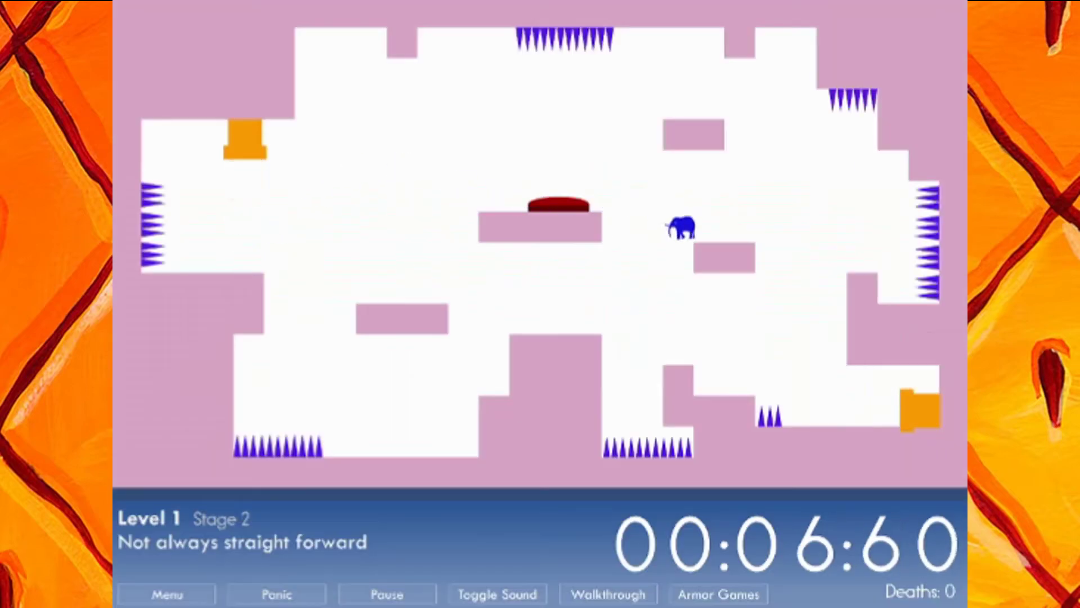
key(Right)
key(Right)
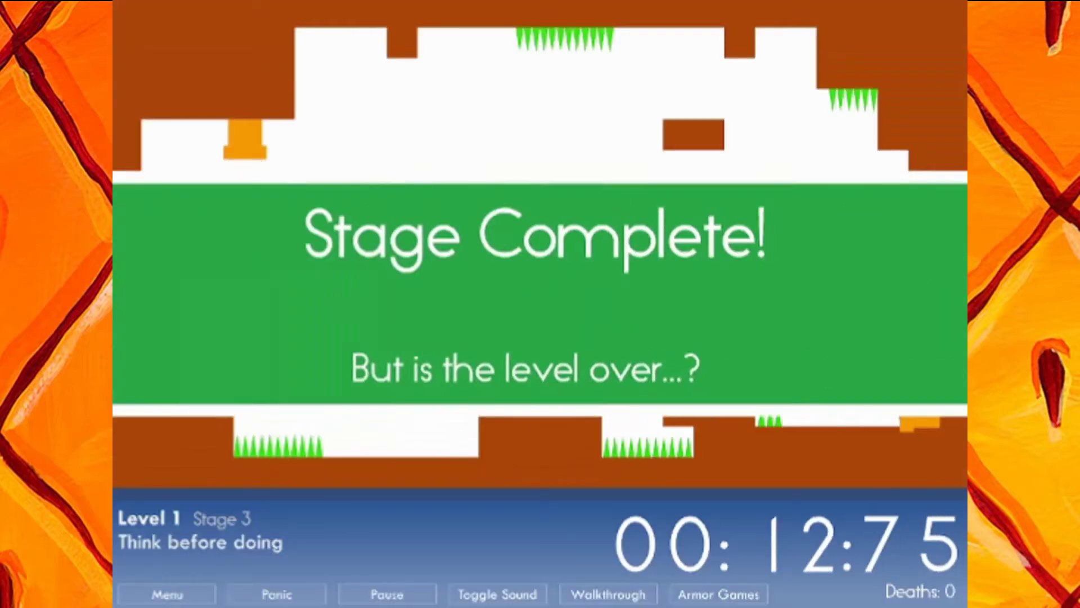
key(Right)
key(Right)
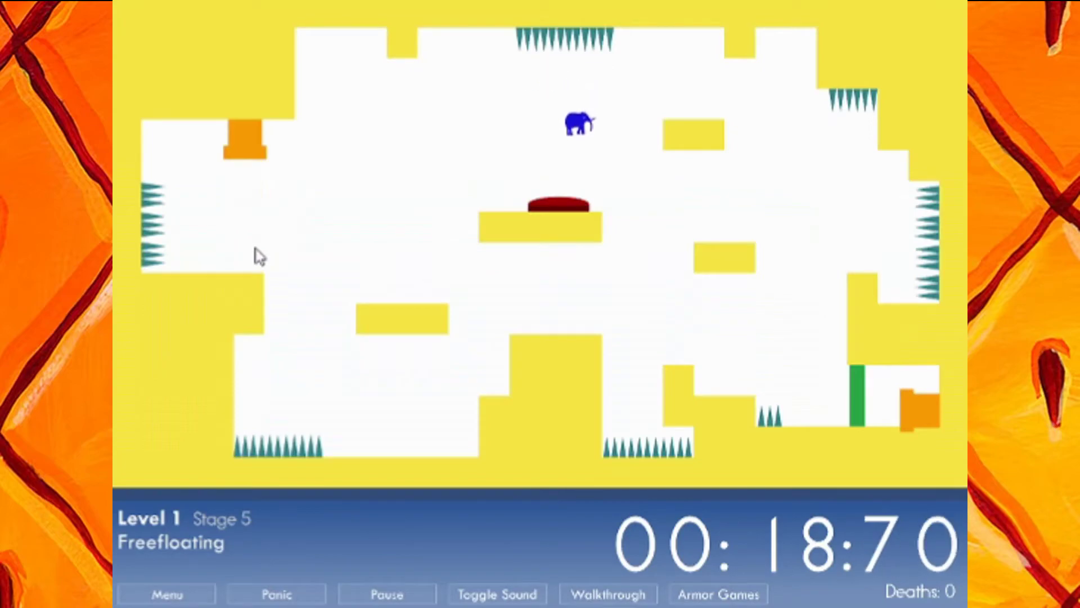
key(Right)
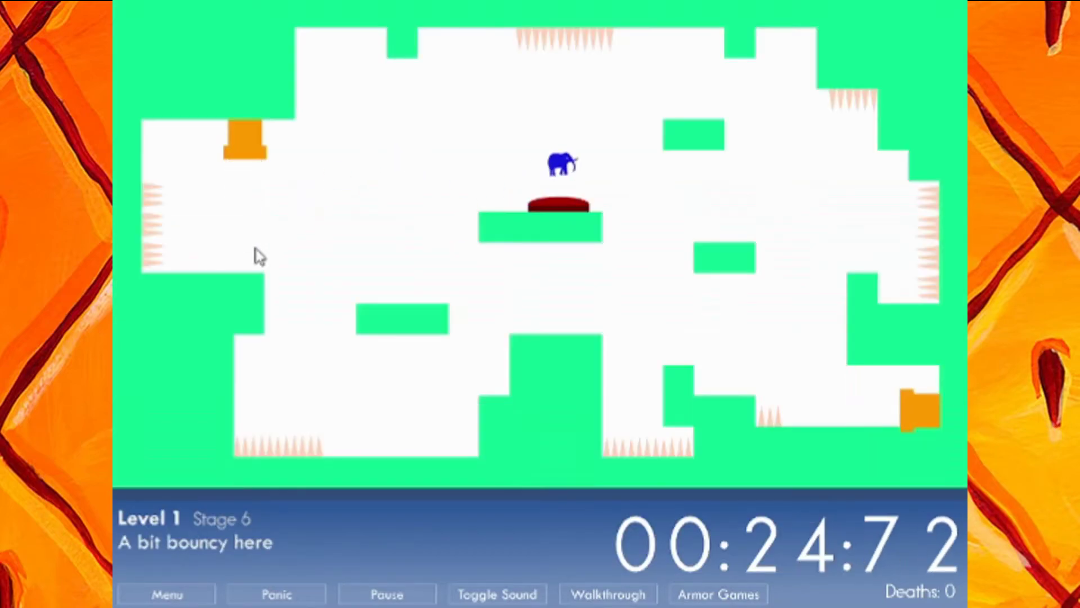
key(Right)
key(Right)
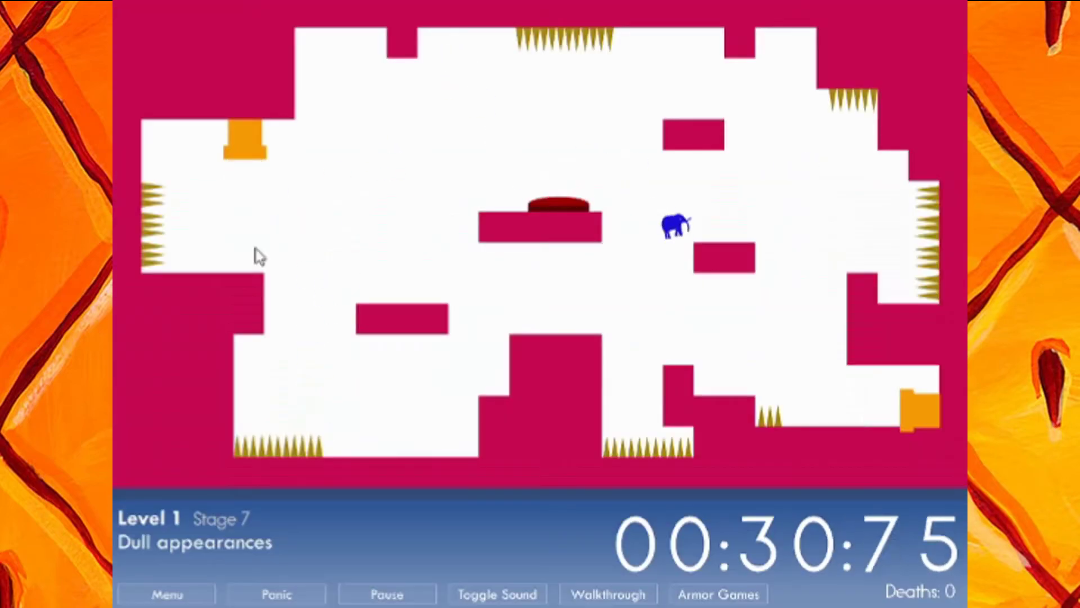
key(Right)
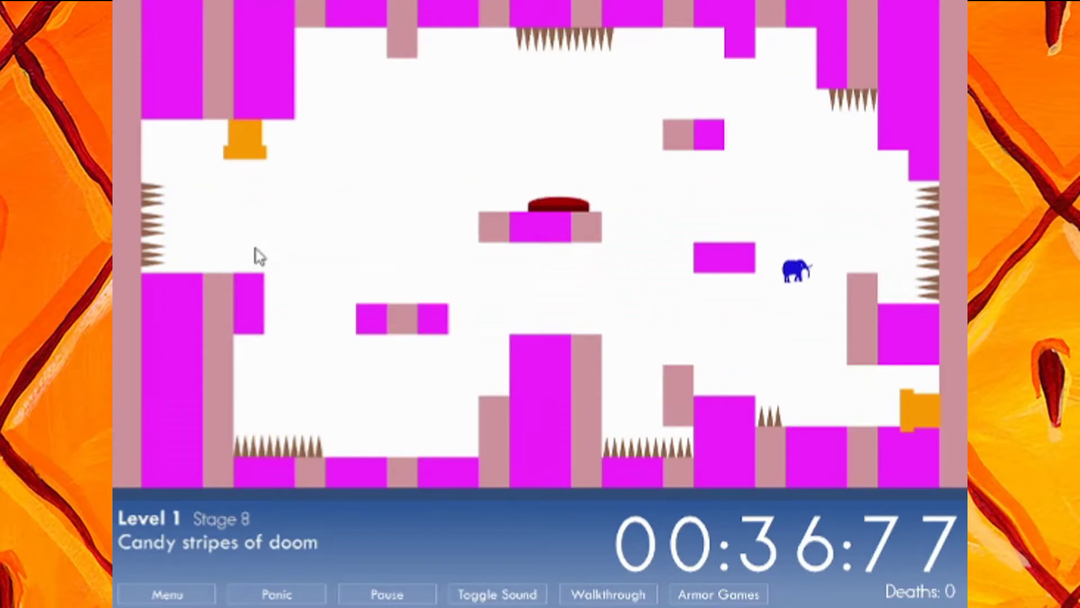
- Clear Stages 8 through 16, crossing the platforms at the end
key(Right)
key(Right)
key(Right)
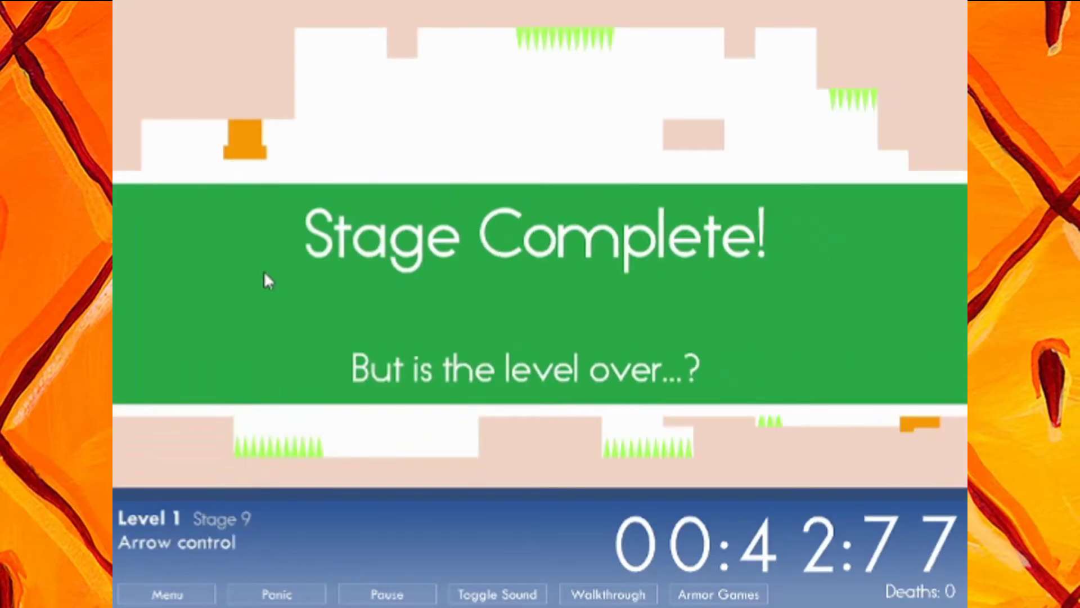
key(Right)
key(Right)
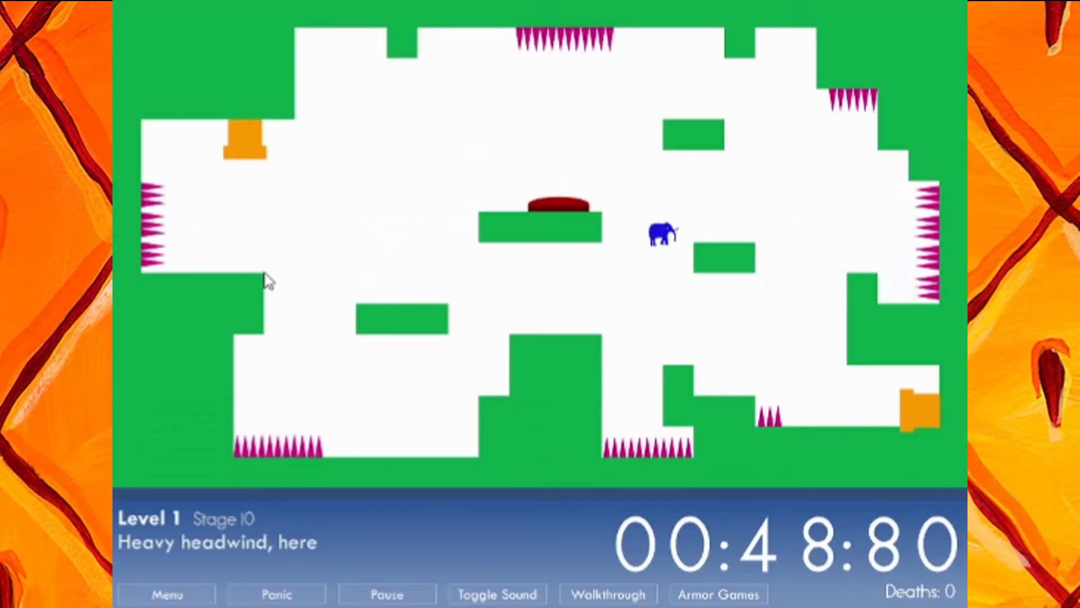
key(Right)
key(Right)
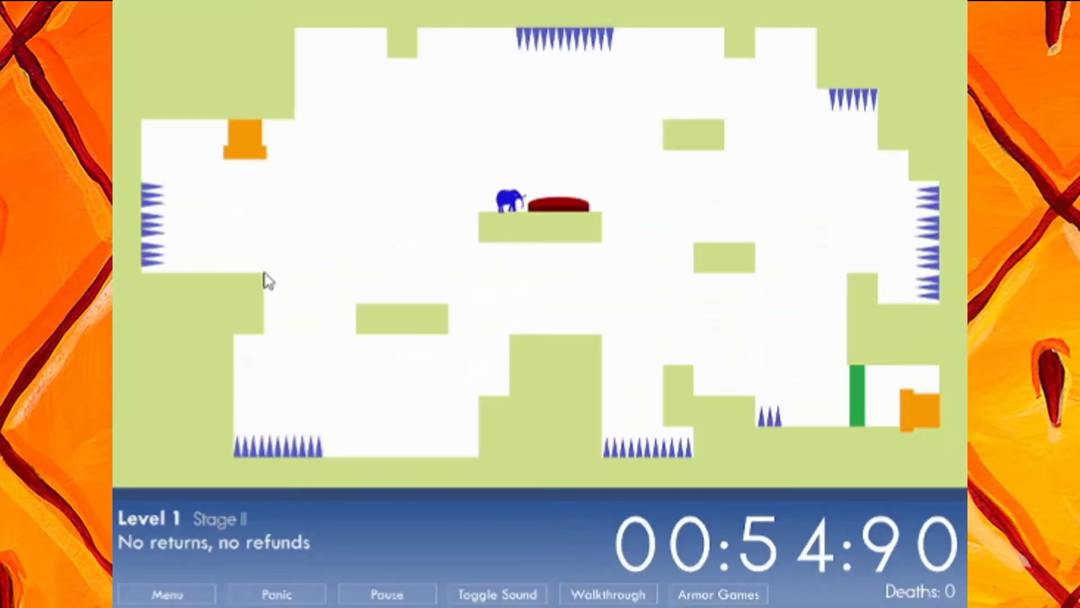
key(Right)
key(Right)
key(Right)
key(Right)
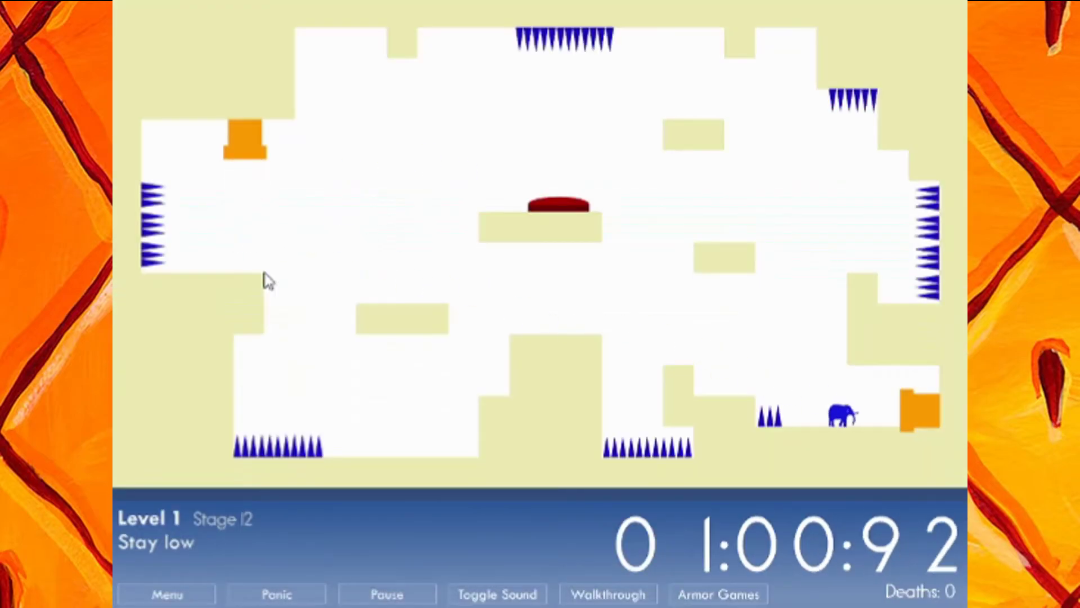
key(Right)
key(Right)
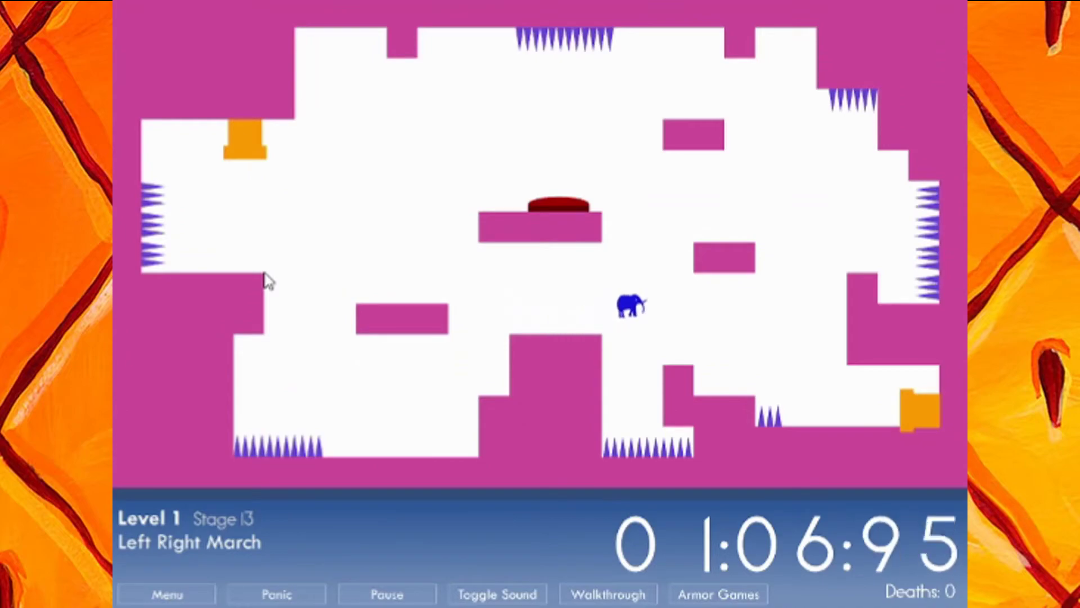
key(Right)
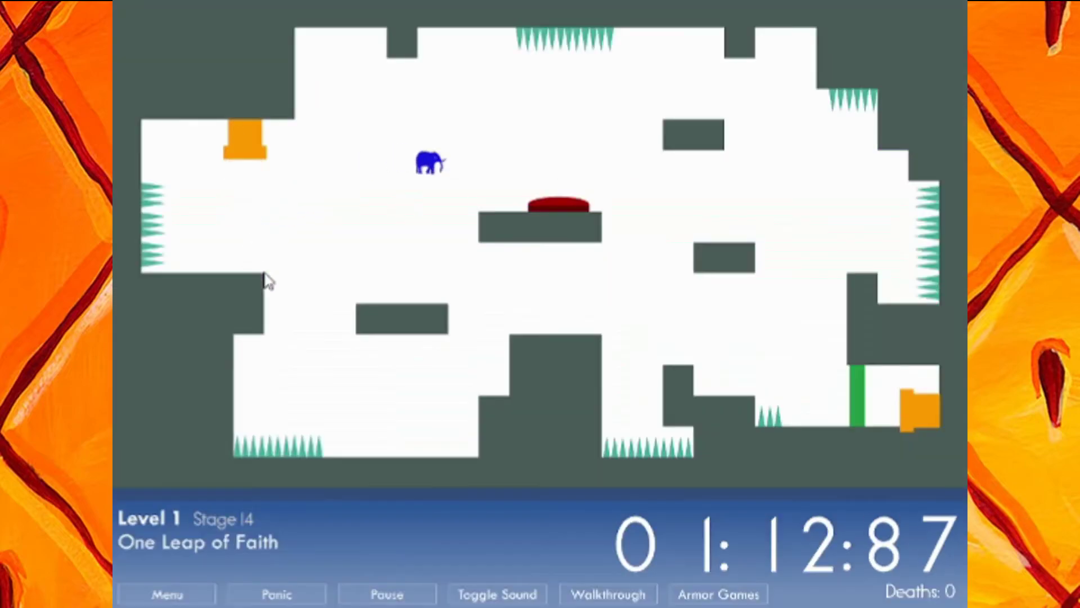
key(Right)
key(Right)
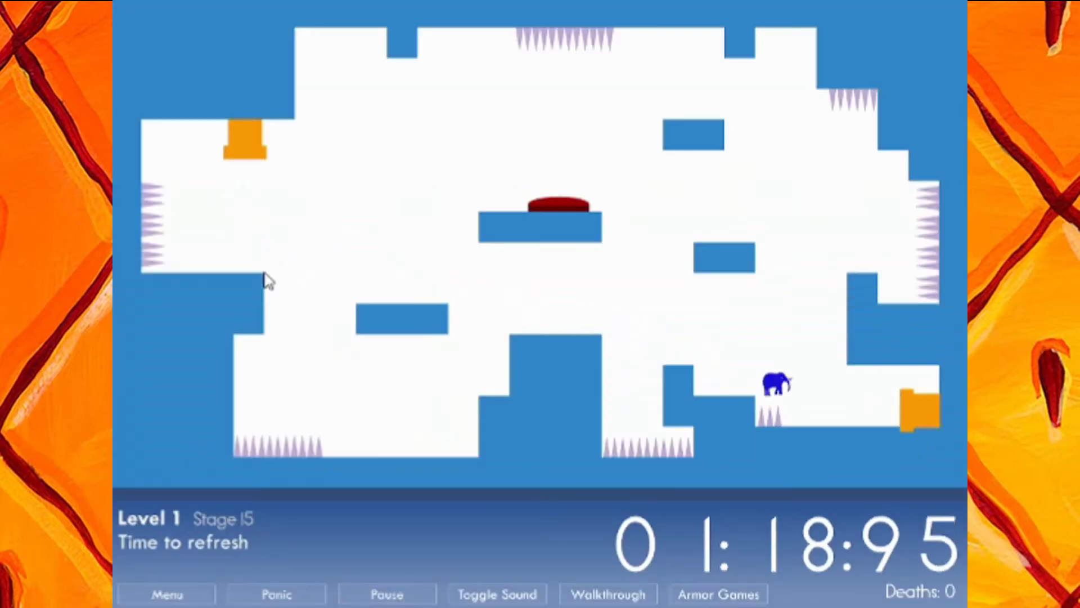
key(Right)
key(Right)
key(Right)
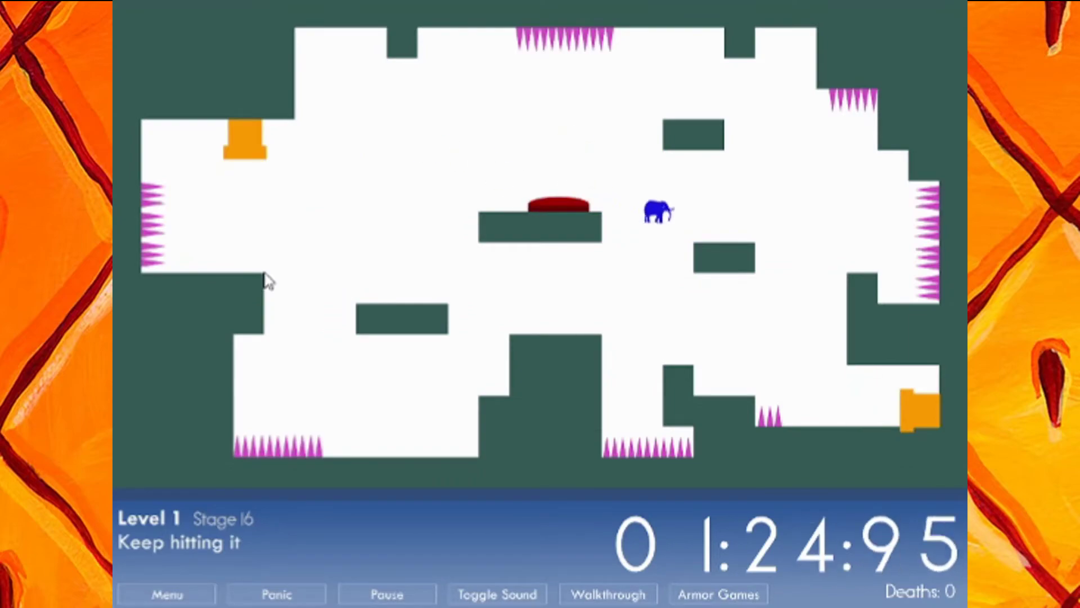
key(Right)
key(Right)
key(Right)
key(Right)
- Clear Stages 18 through 21
key(Right)
key(Right)
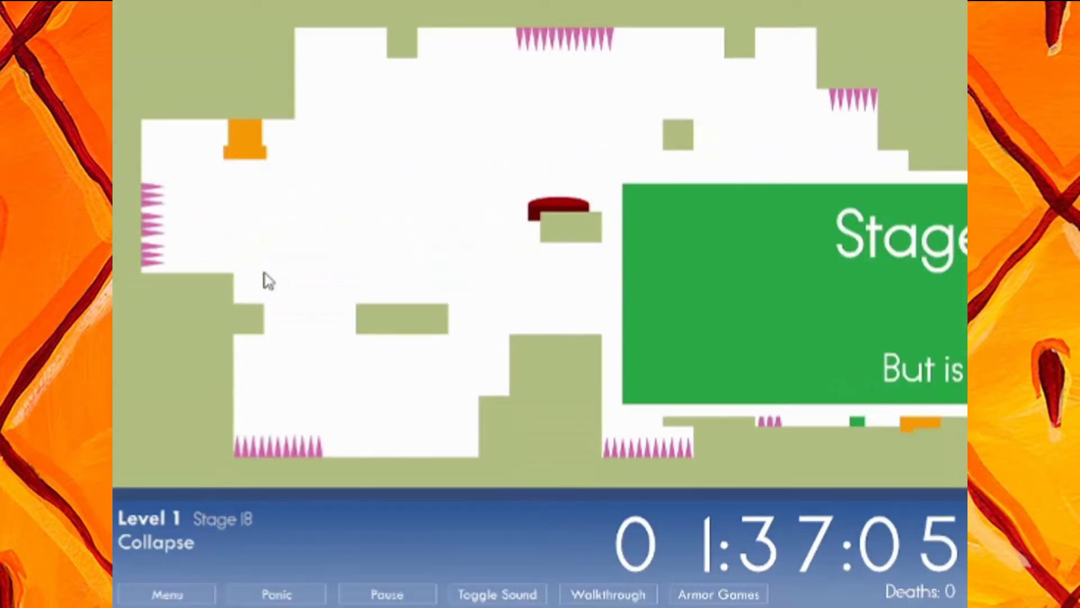
key(Right)
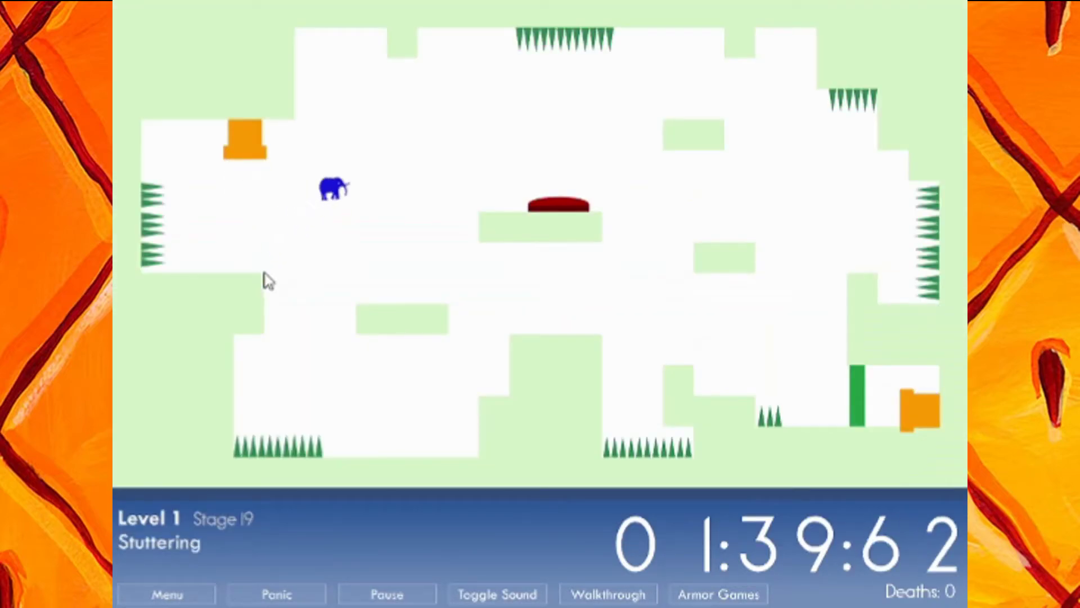
key(Right)
key(Right)
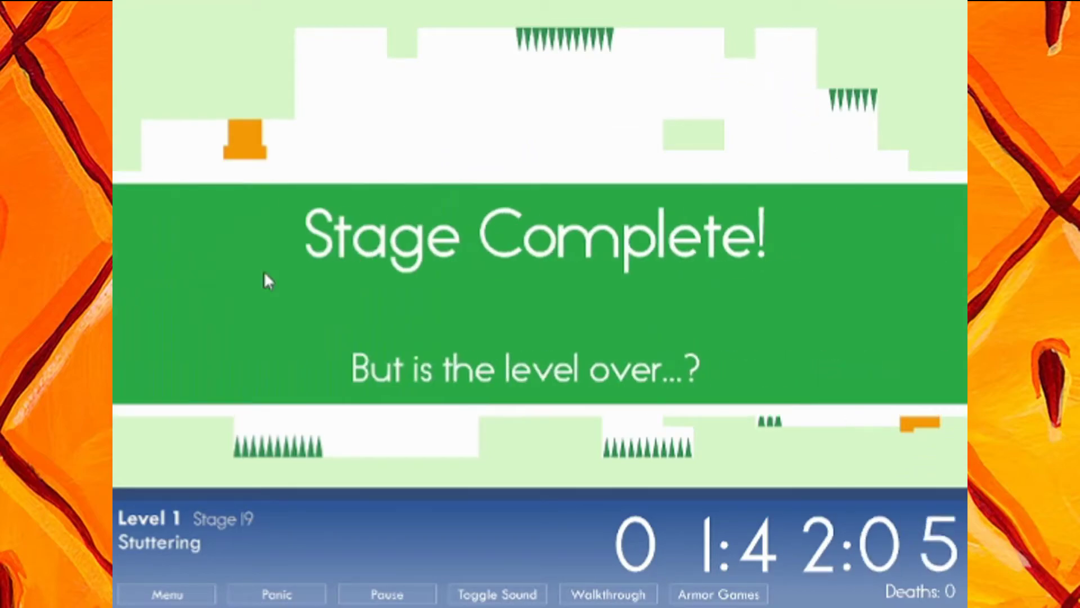
key(Right)
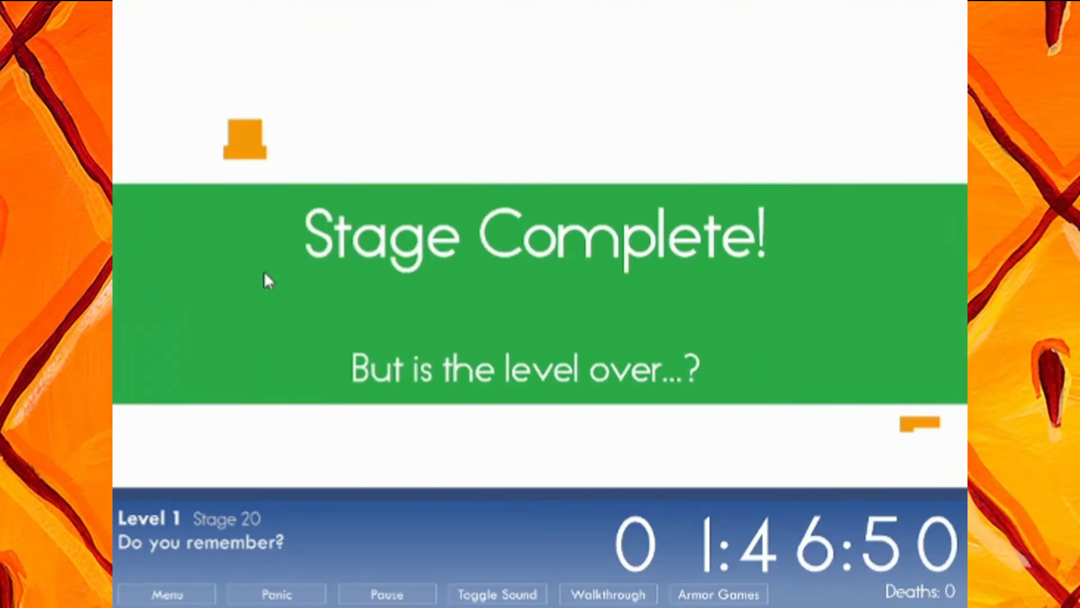
key(Right)
key(Up)
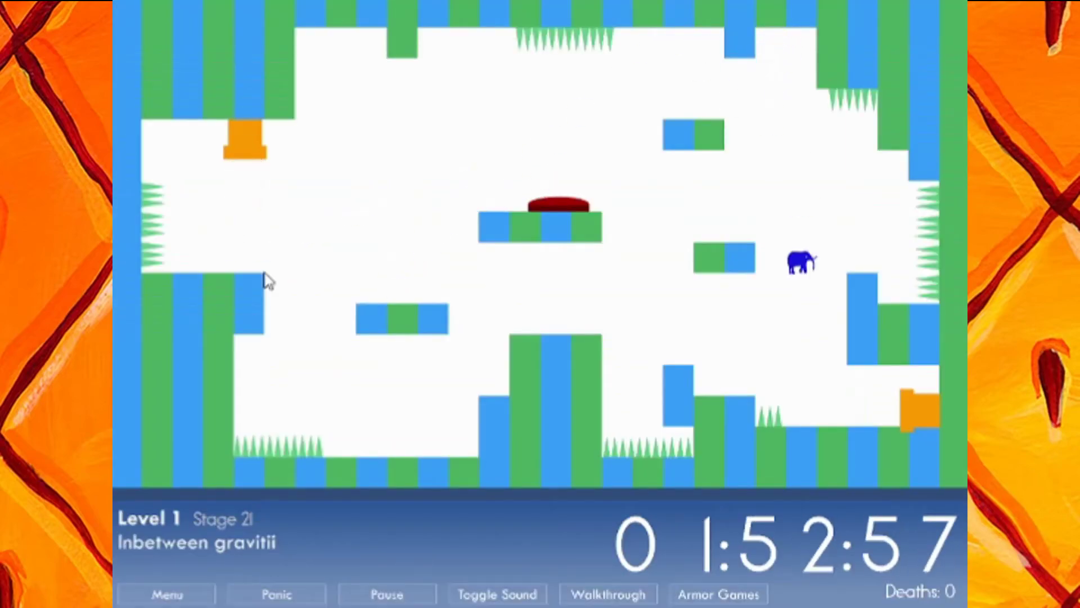
key(Right)
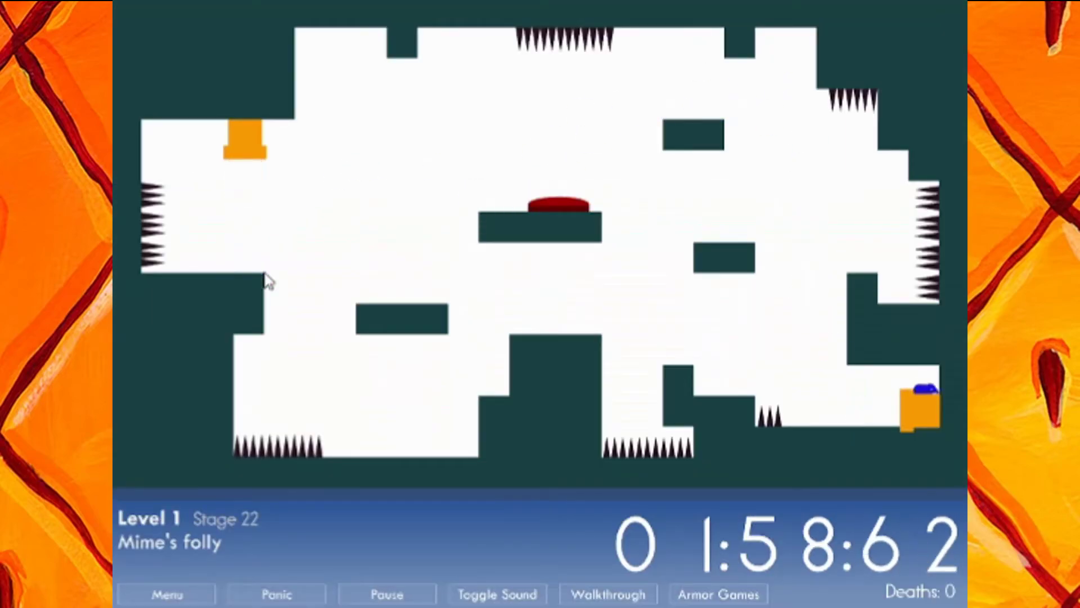
- Clear Stages 22 through 25 and advance to Stage 26
key(Right)
key(Right)
key(Right)
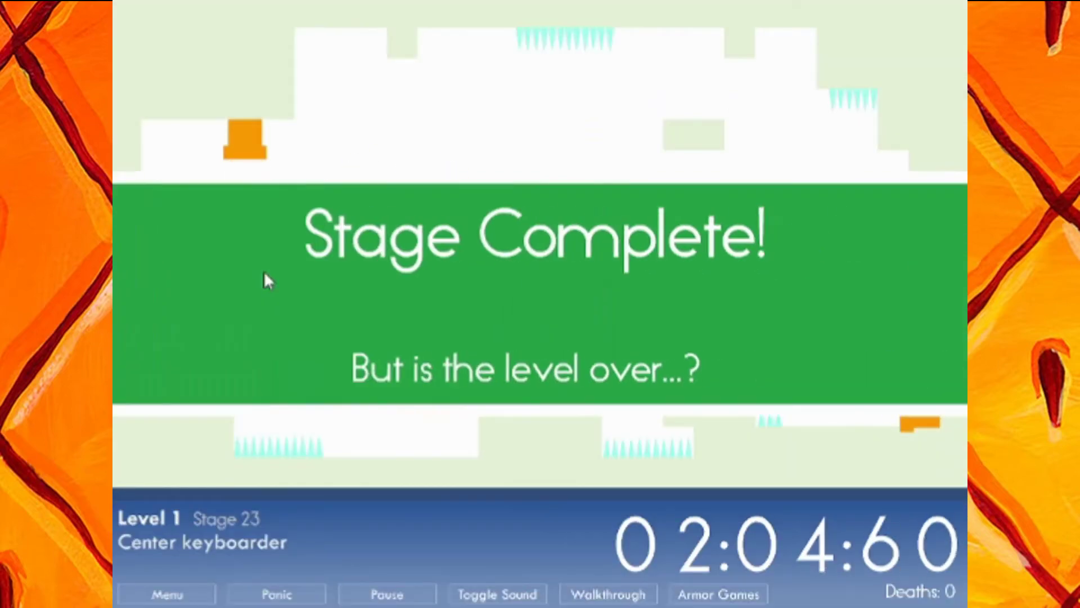
key(Right)
key(Right)
key(Right)
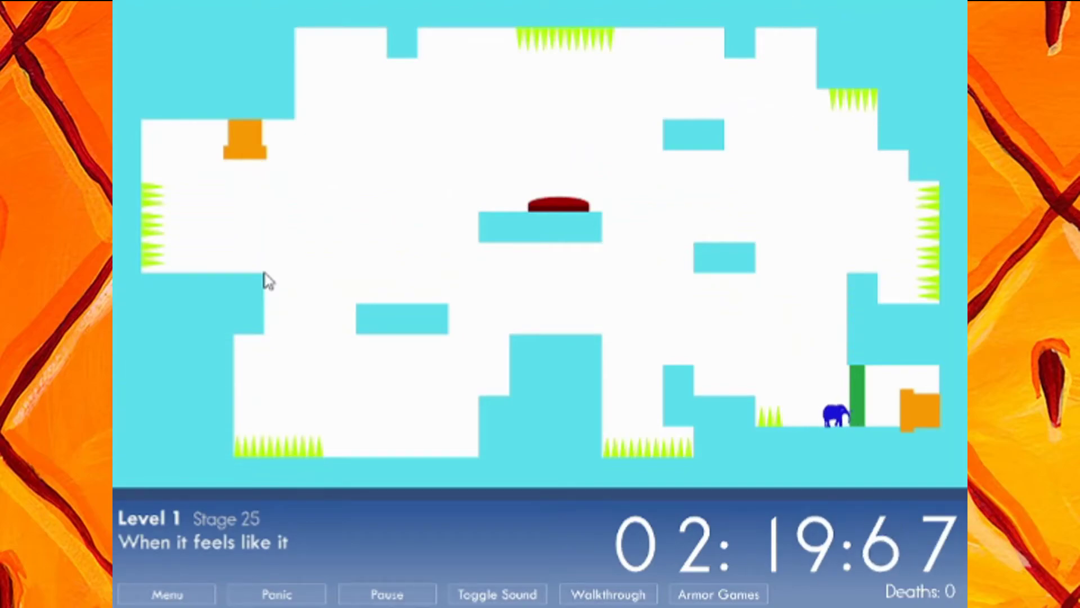
key(Right)
key(Right)
key(Right)
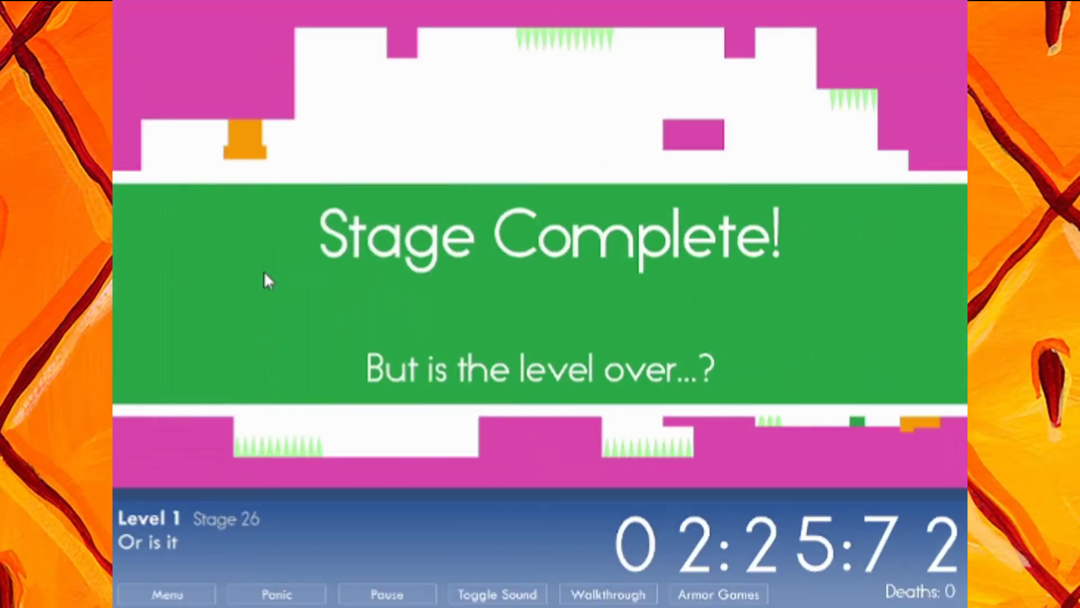
key(Right)
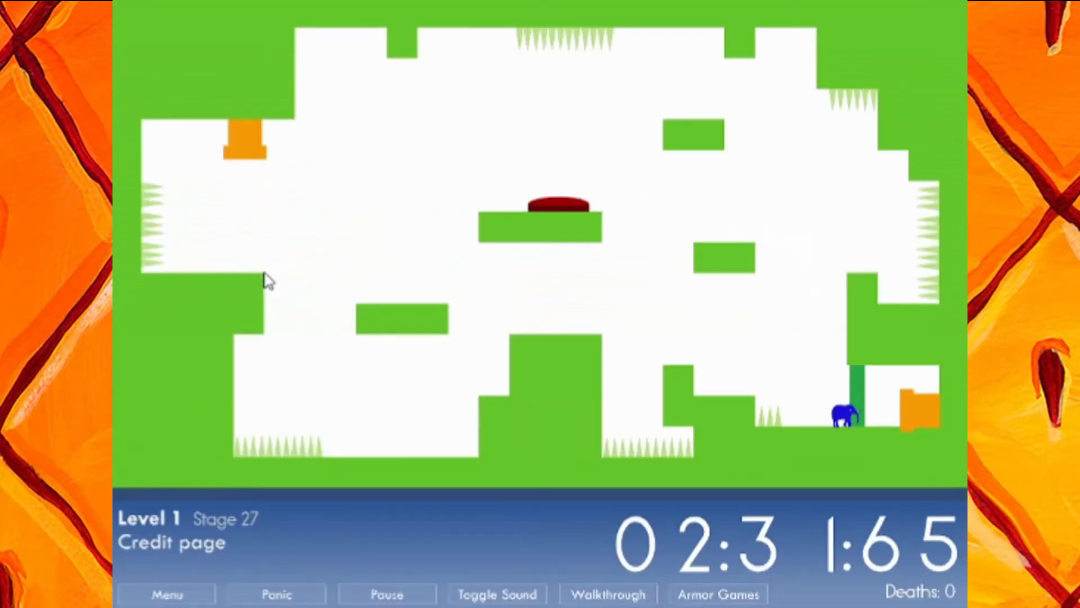
- Solve the Credit page stage's click trick, then clear Stage 29 to finish the level
click(166, 594)
click(650, 337)
click(725, 174)
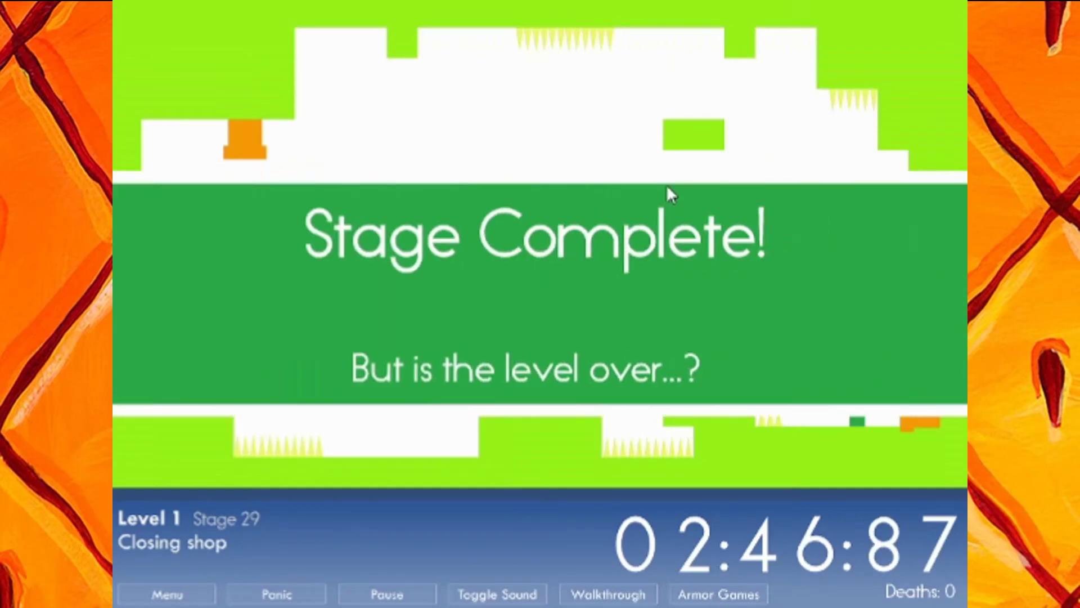
key(Right)
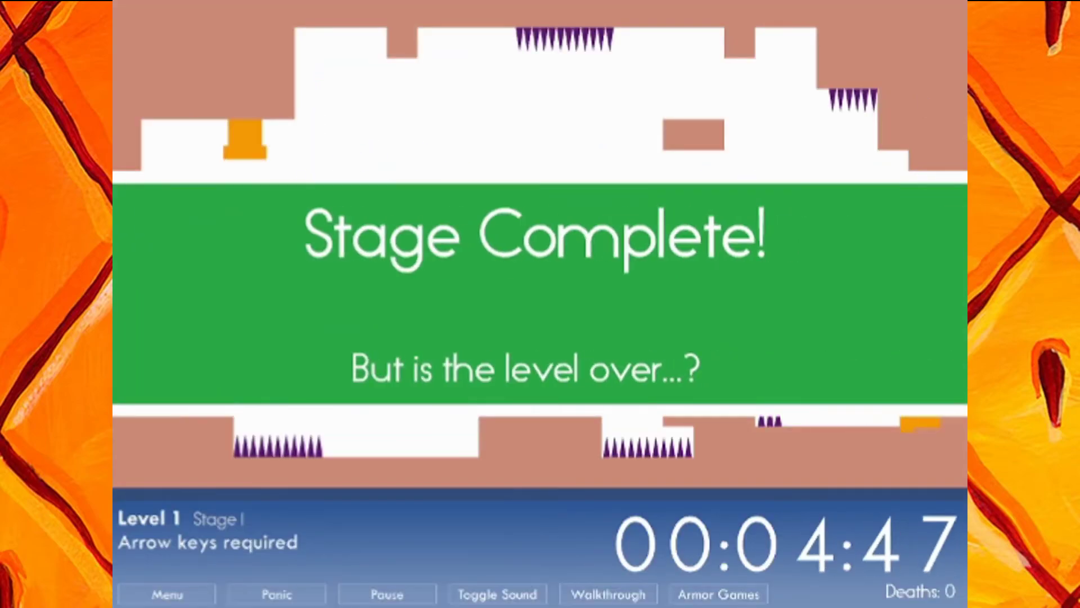
- Run the elephant through Stages 1–7 of the new run into Stage 8
key(Right)
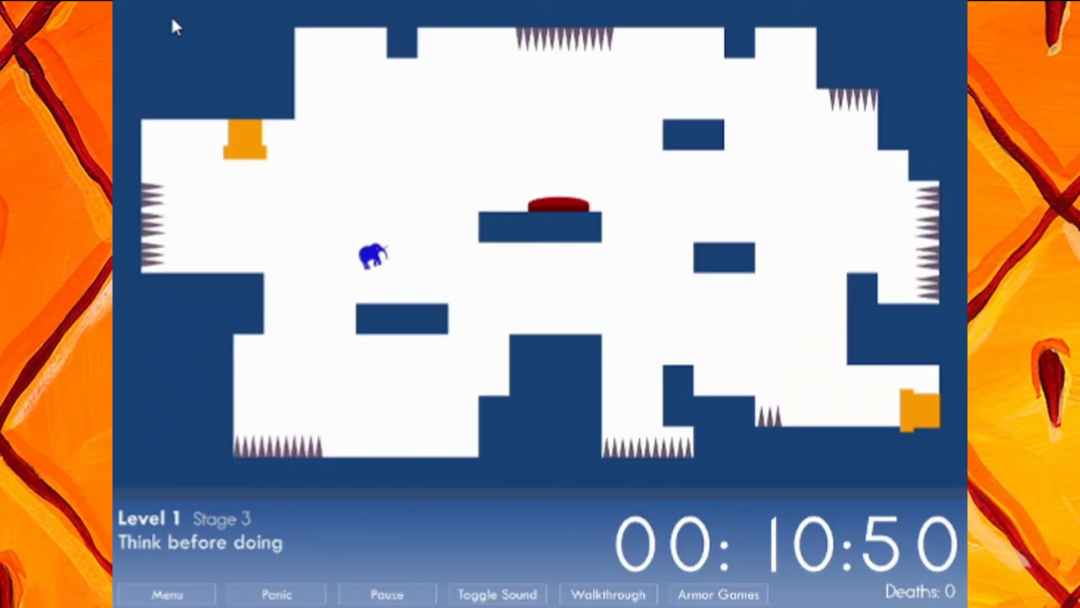
key(Right)
key(Right)
key(Right)
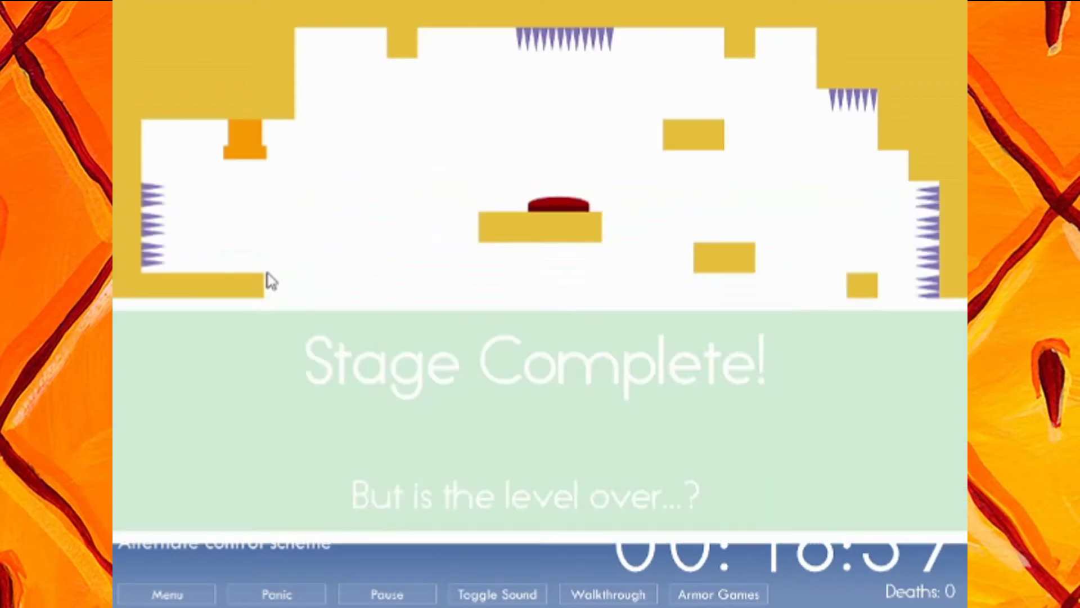
key(Right)
key(Right)
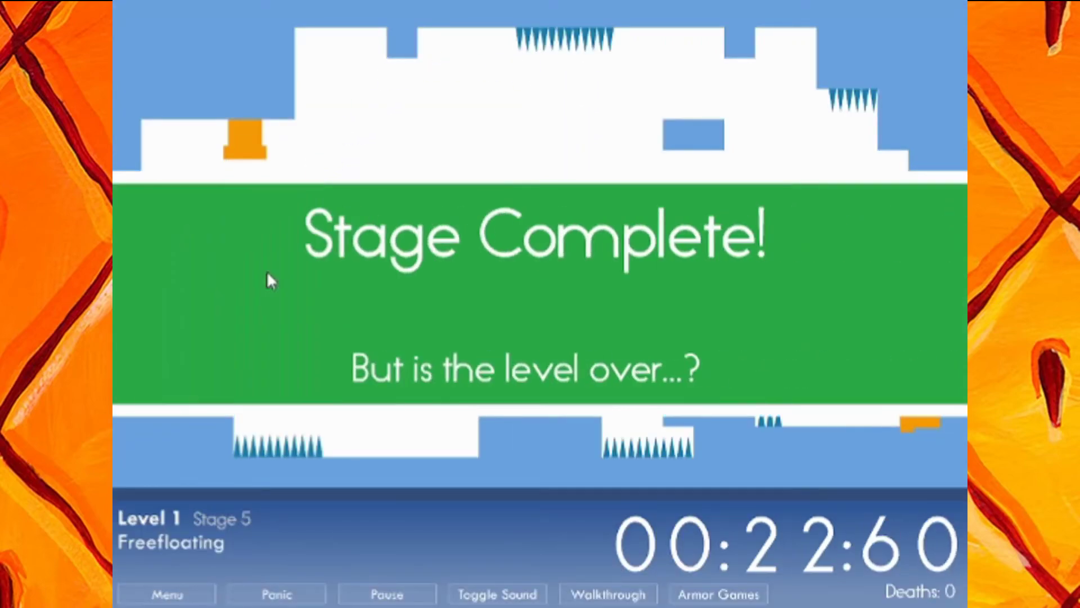
key(Right)
key(Right)
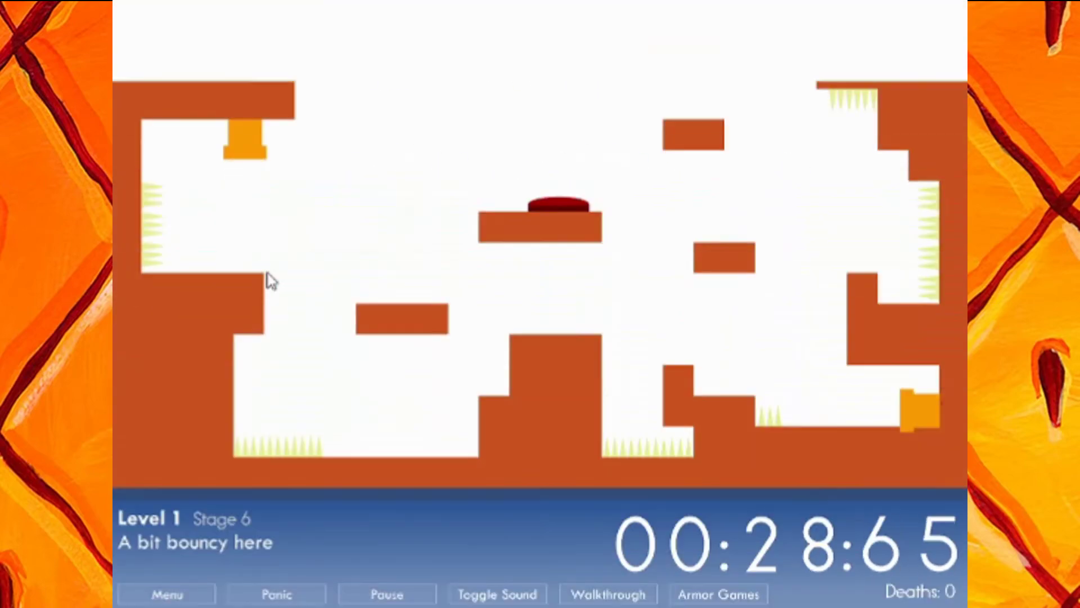
key(Right)
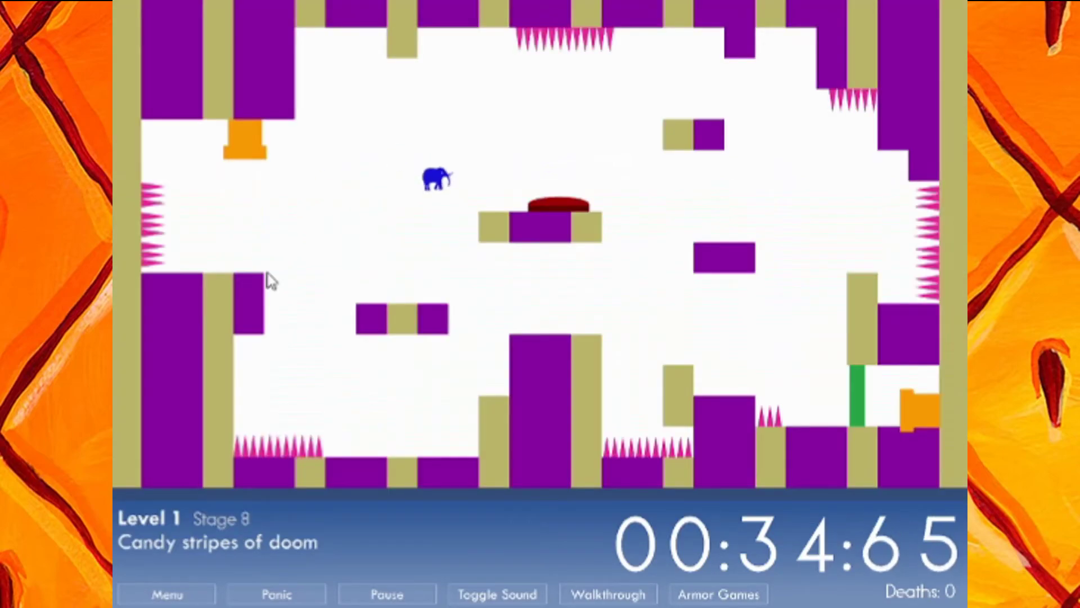
key(Right)
key(Right)
key(Right)
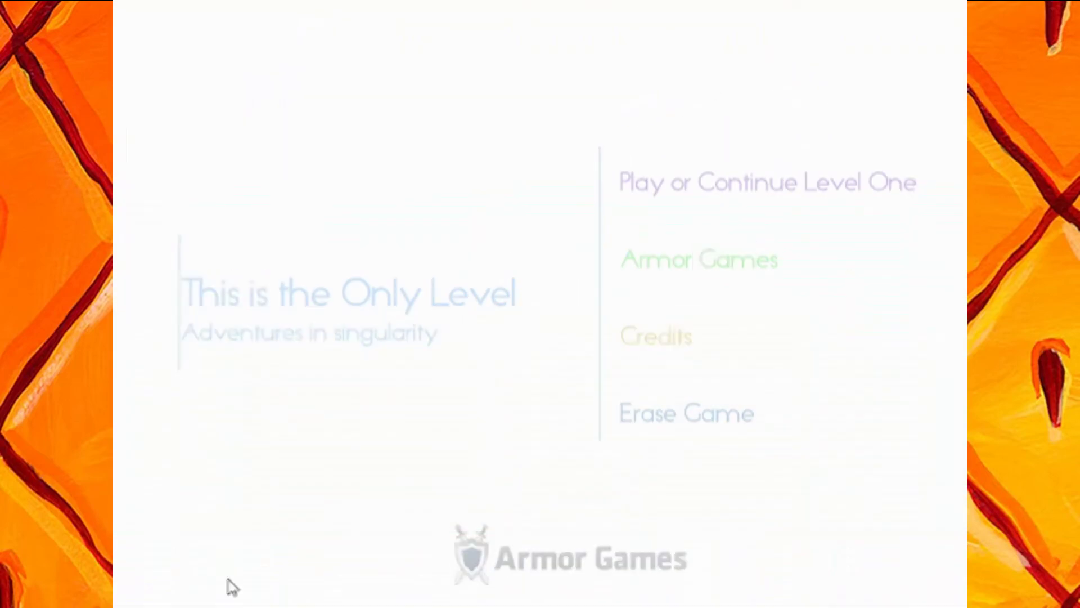
- Start Level One and clear Stages 1 through 7 with no deaths, entering Stage 8
click(718, 184)
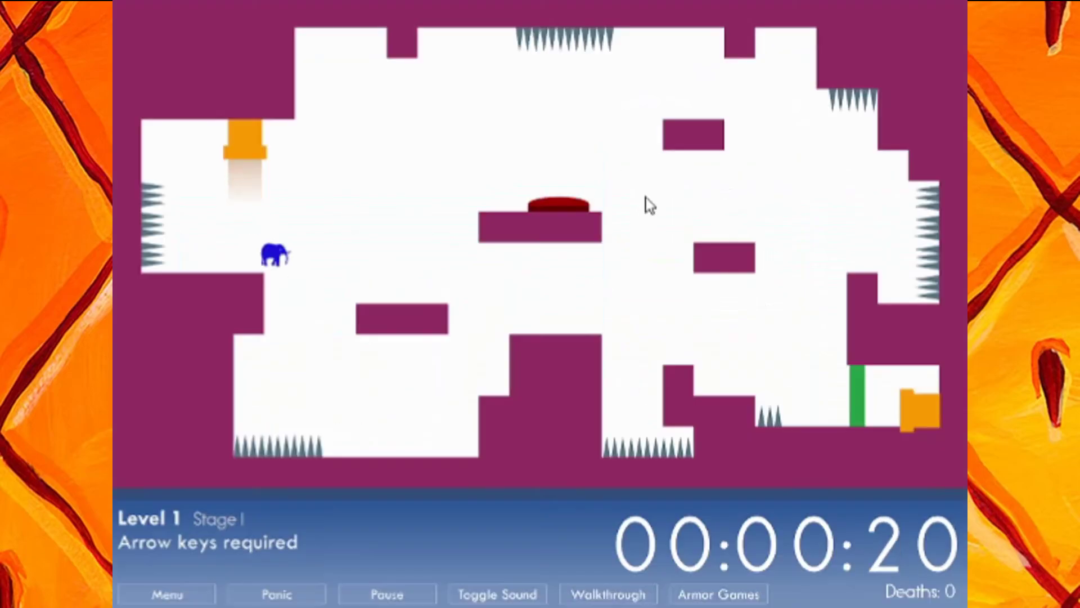
key(Right)
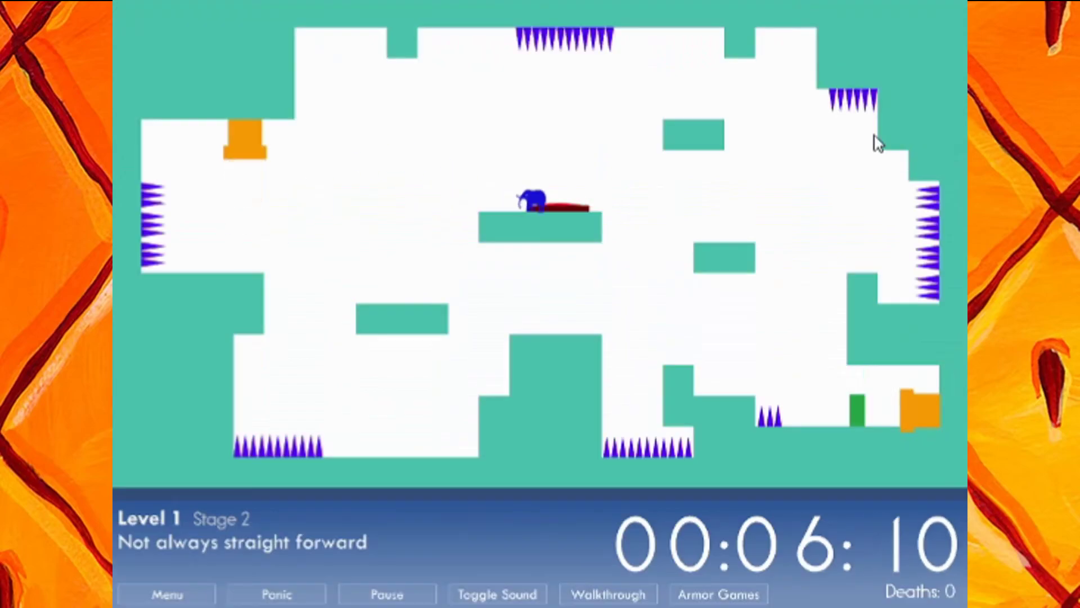
key(Right)
key(Right)
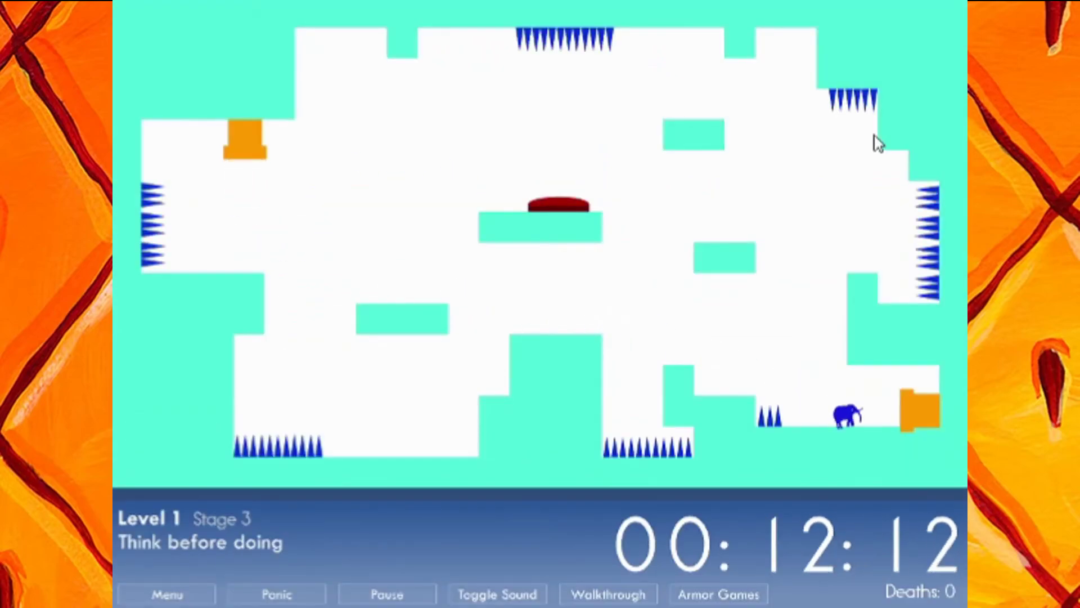
key(Right)
key(Left)
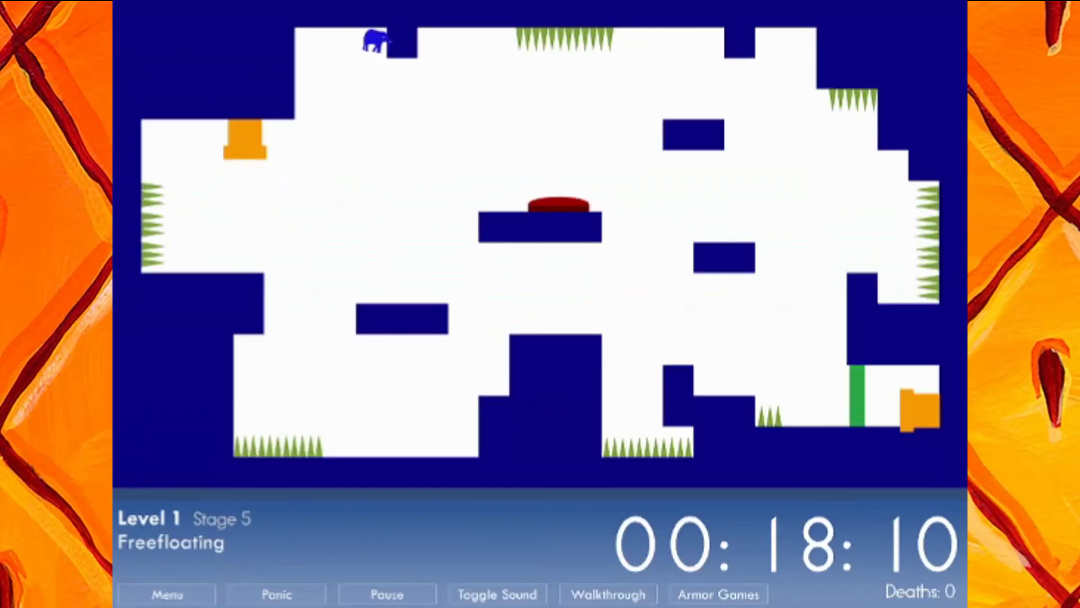
key(Right)
key(Right)
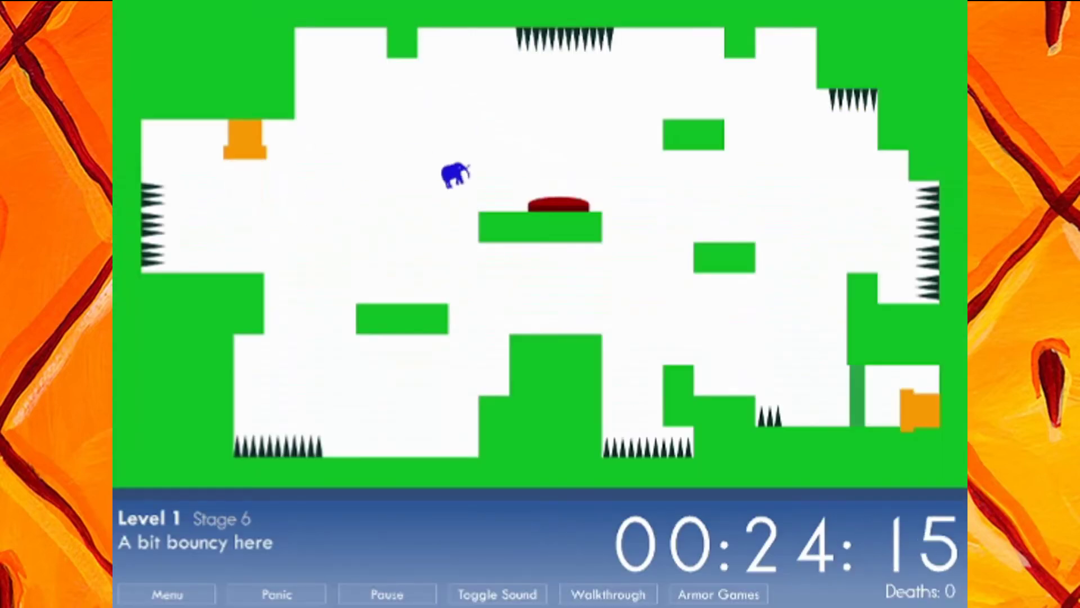
key(Right)
key(Right)
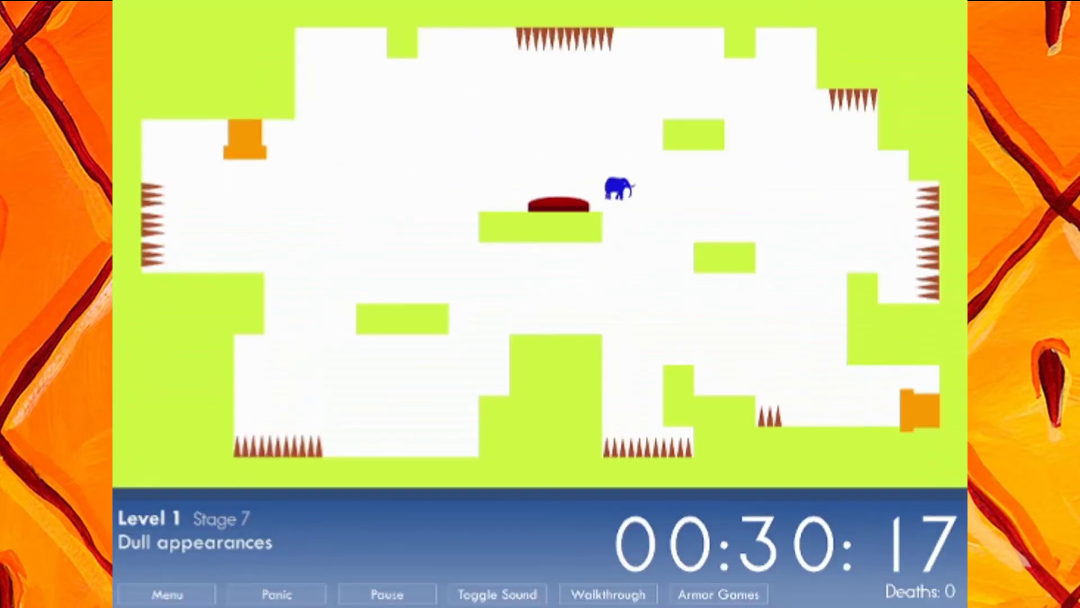
key(Right)
key(Left)
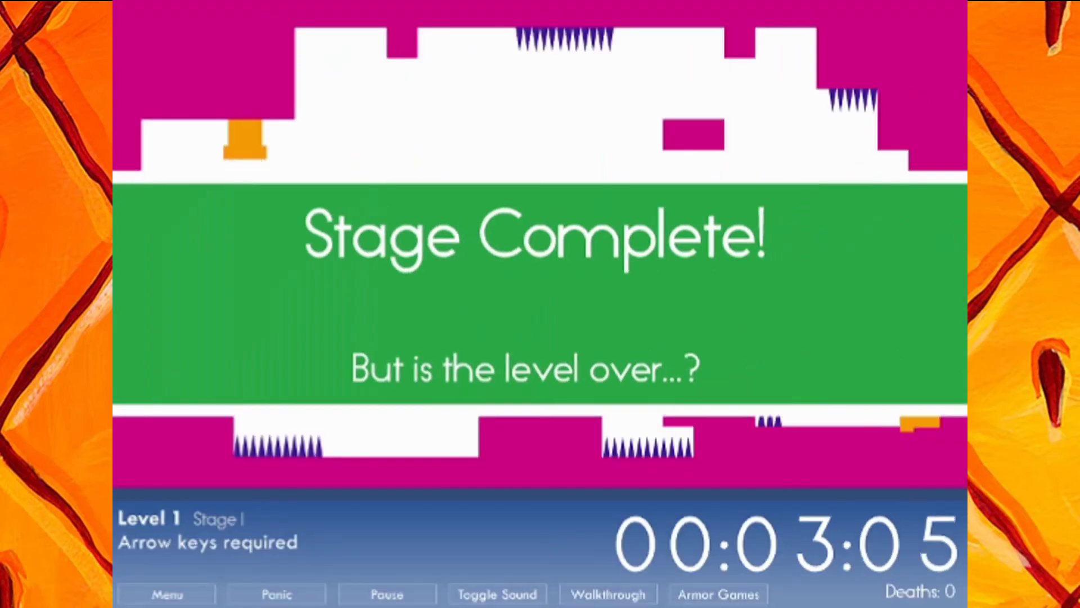
key(Right)
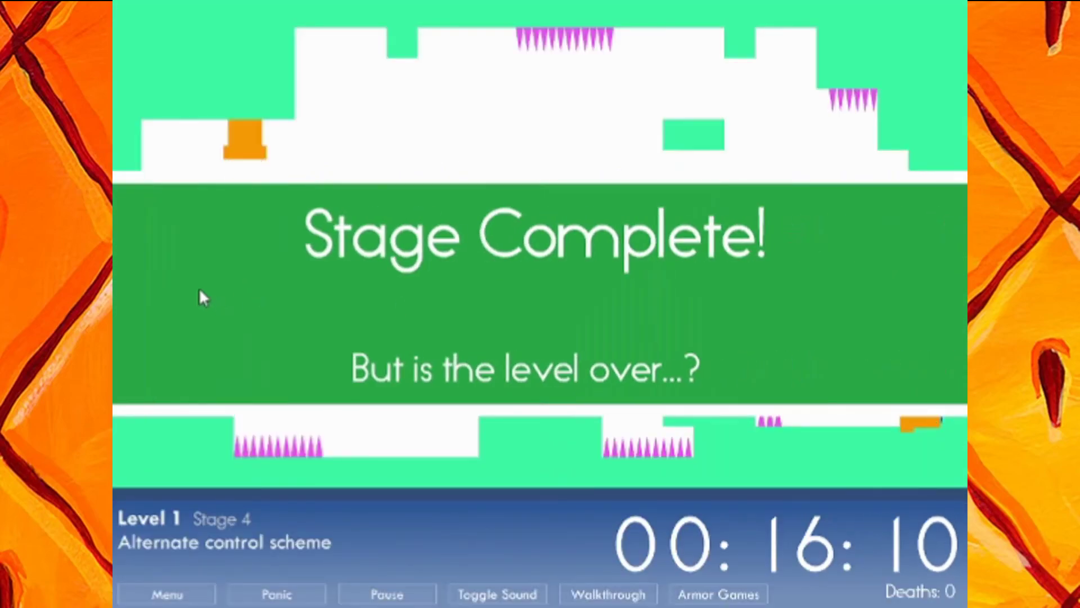
- Clear Stages 1 through 7 of the restarted run, entering Stage 8
key(Right)
key(Right)
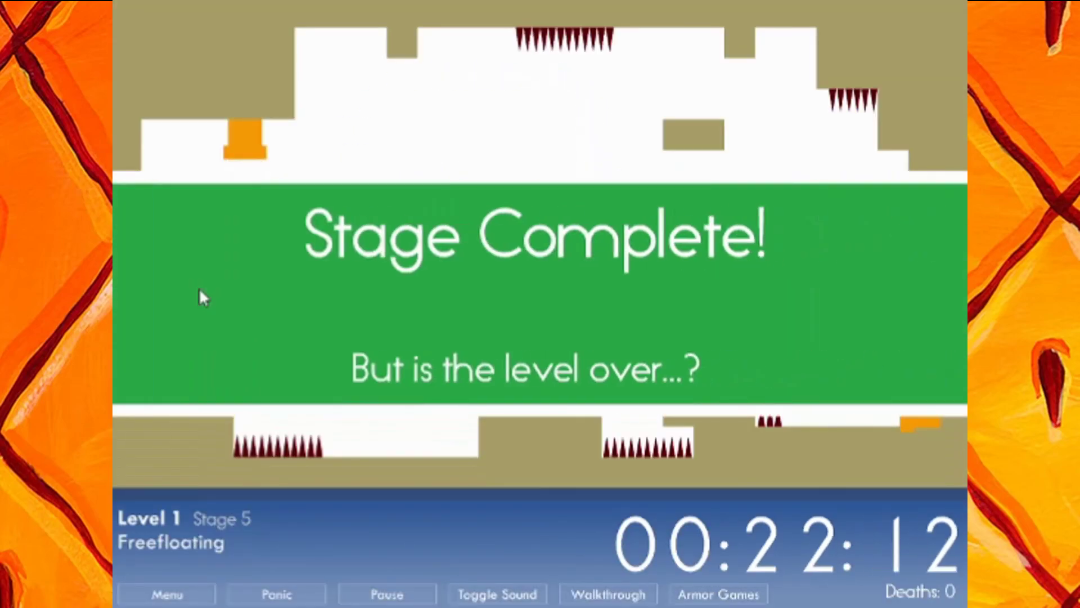
key(Right)
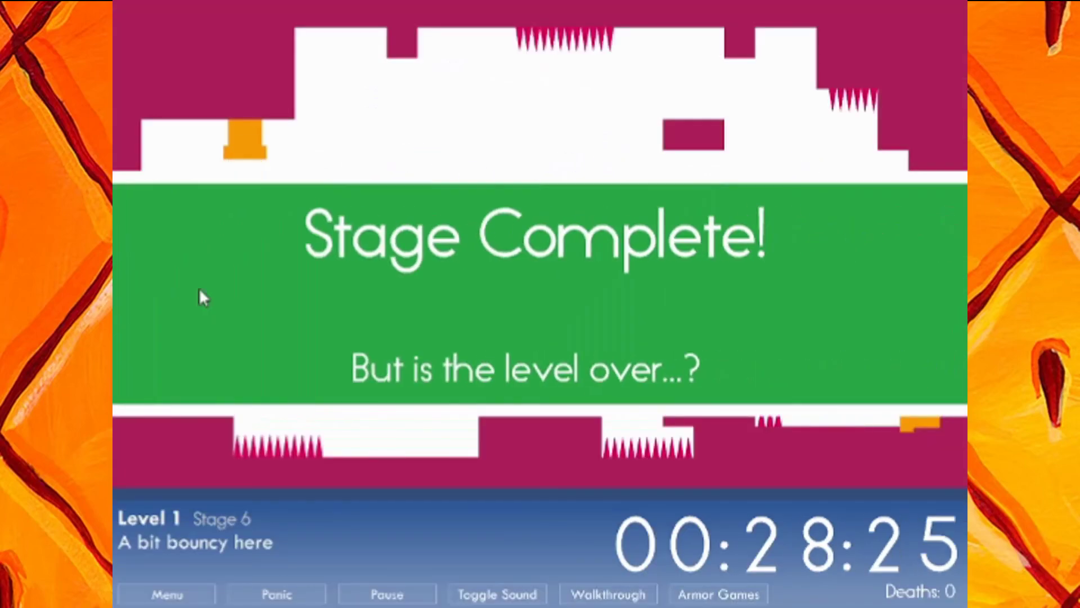
key(Right)
key(Right)
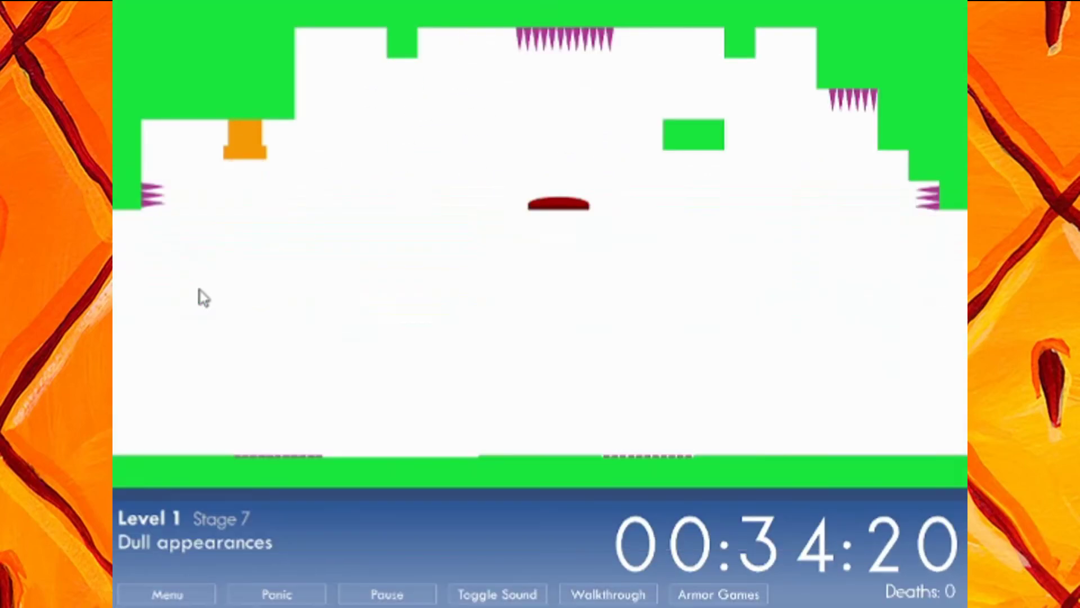
key(Right)
key(Right)
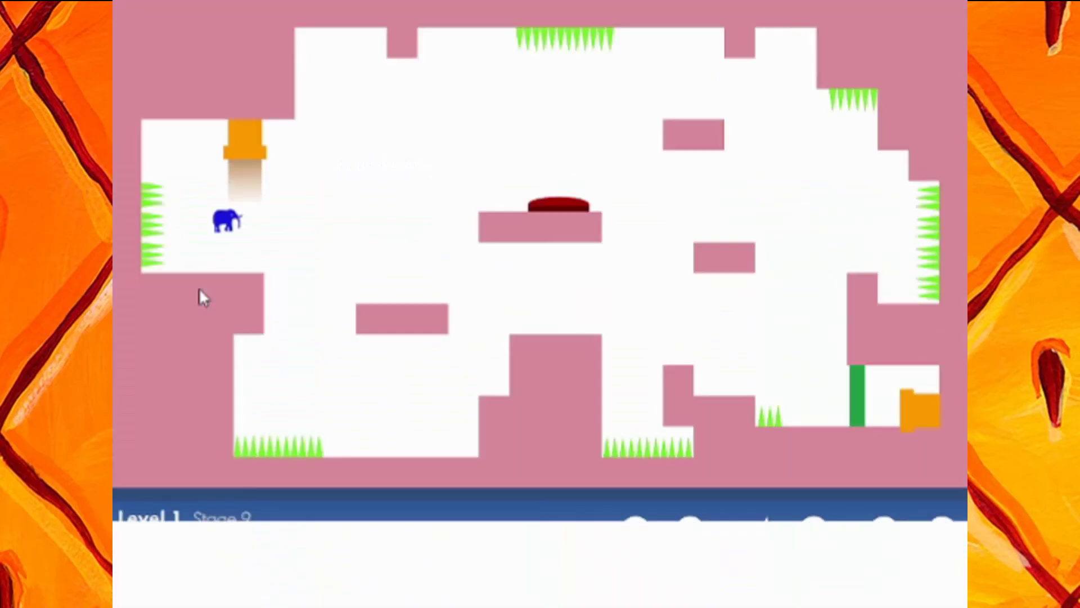
key(Right)
key(Right)
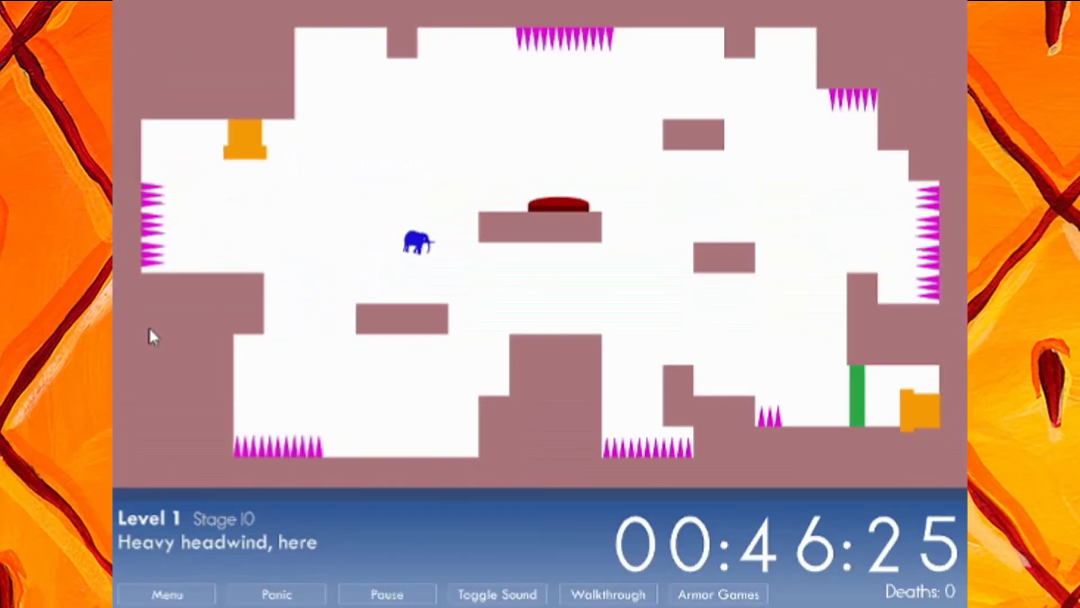